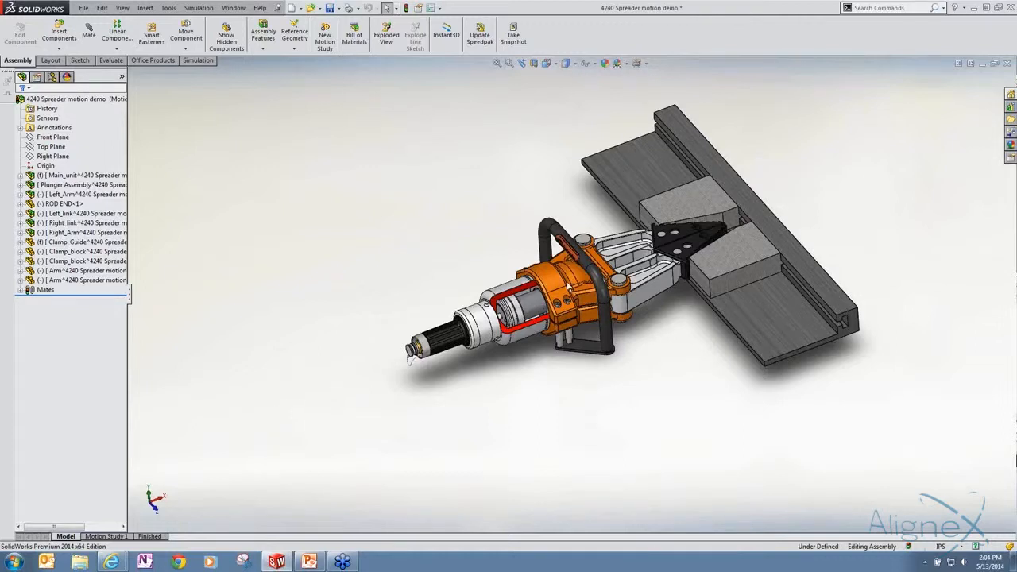
# - Examine the list of mates in the spreader assembly, and collapse it again
pyautogui.scroll(-4, 566, 280)
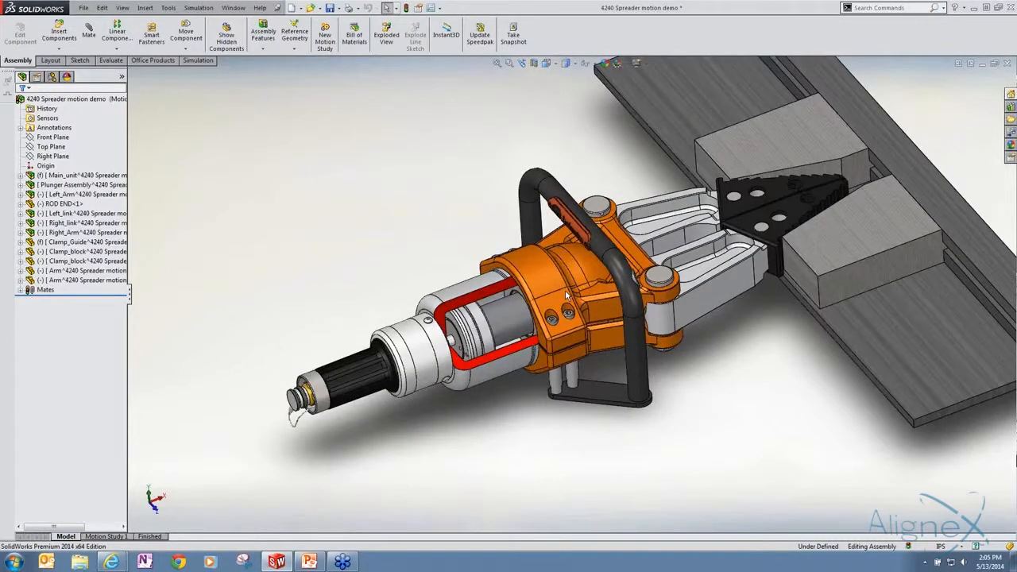
pyautogui.click(22, 290)
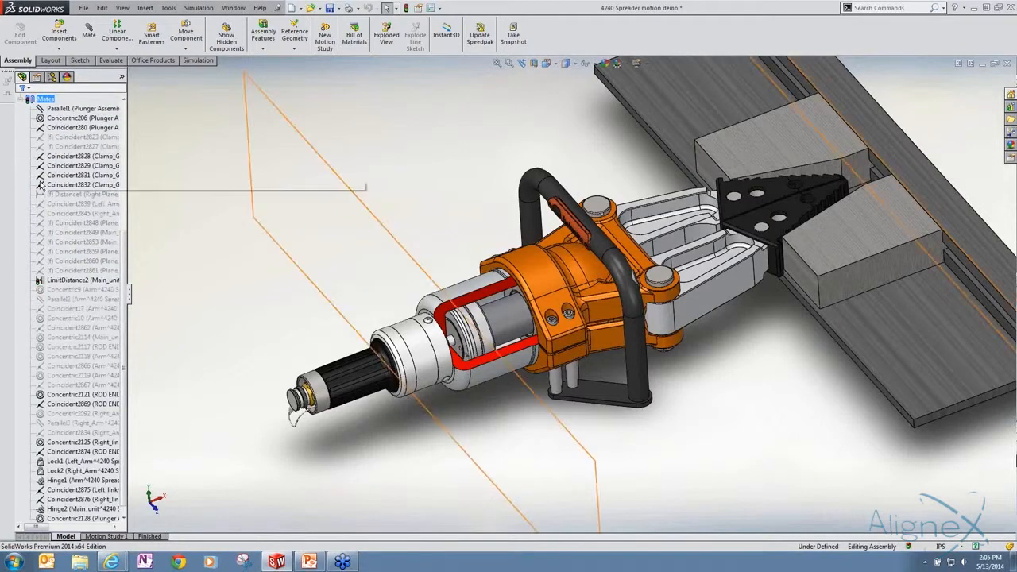
pyautogui.click(23, 99)
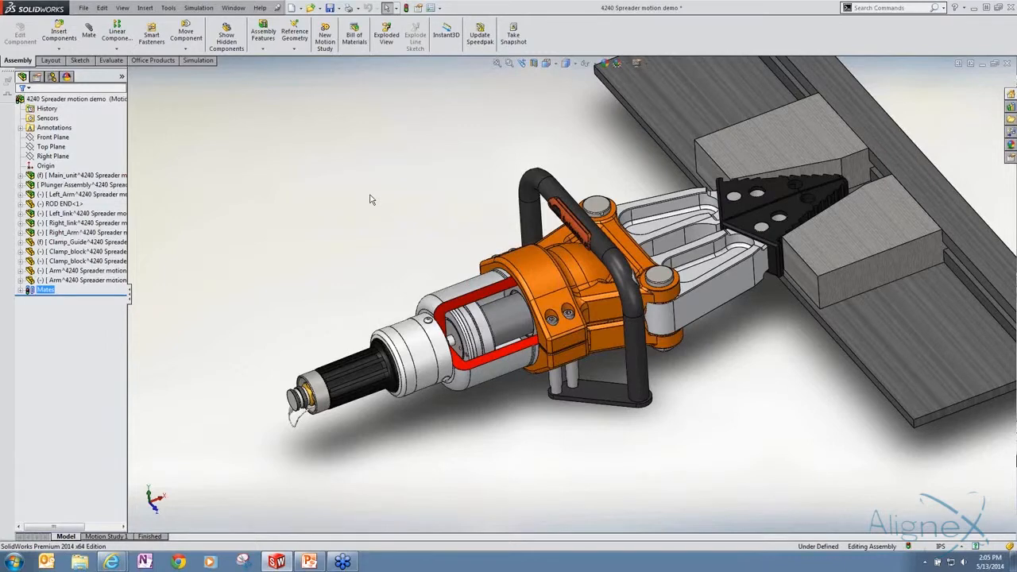
# - Move the piston along its cylinder to spread the arms, and return it to close them
pyautogui.scroll(-4, 504, 319)
pyautogui.scroll(5, 505, 319)
pyautogui.click(509, 317)
pyautogui.moveTo(513, 316); pyautogui.dragTo(539, 309)
pyautogui.press('Escape')
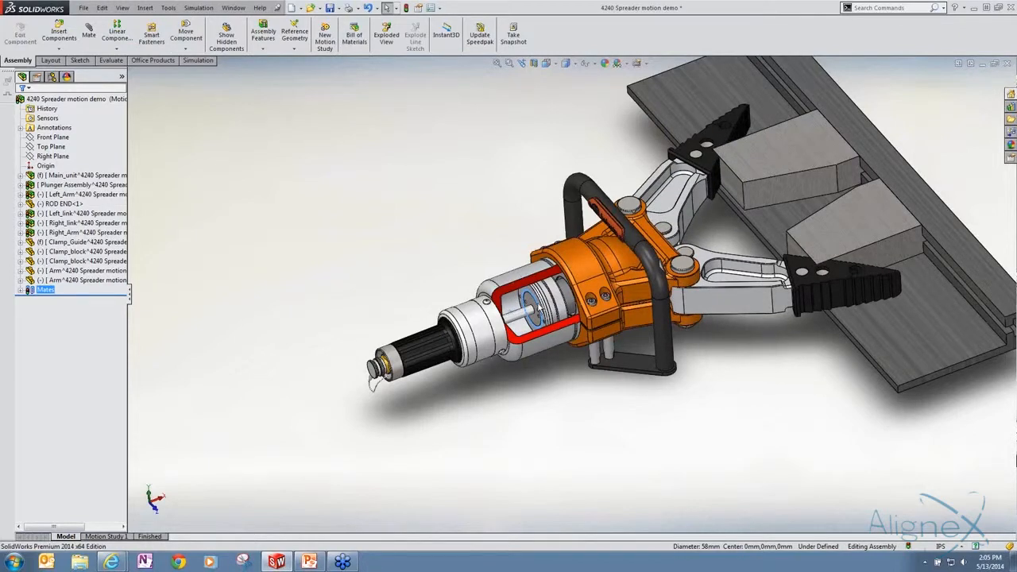
pyautogui.press('Escape')
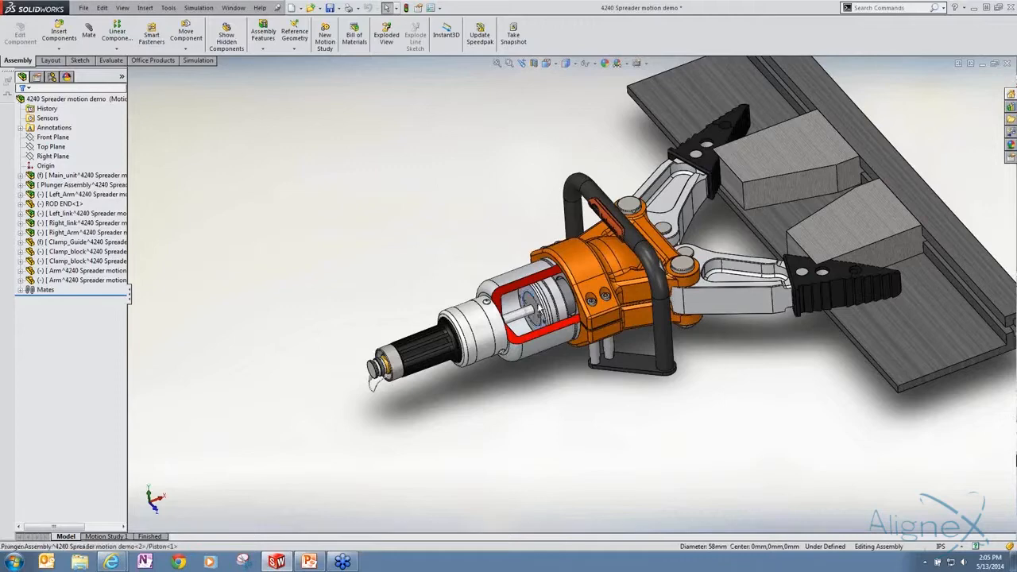
pyautogui.moveTo(538, 310); pyautogui.dragTo(498, 321)
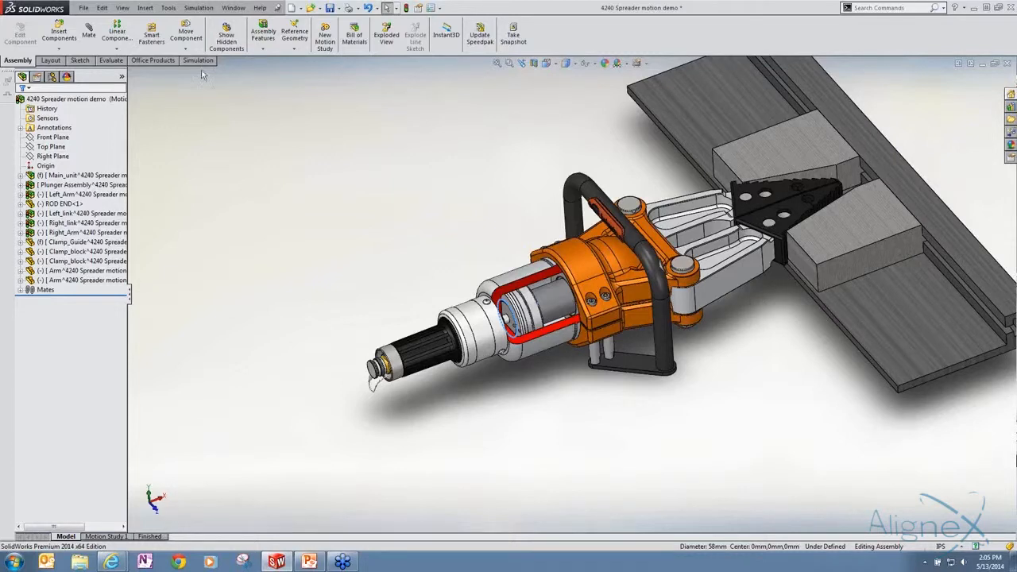
# - Check the add-ins list for SolidWorks Motion and SolidWorks Simulation, and leave it without changes
pyautogui.click(168, 8)
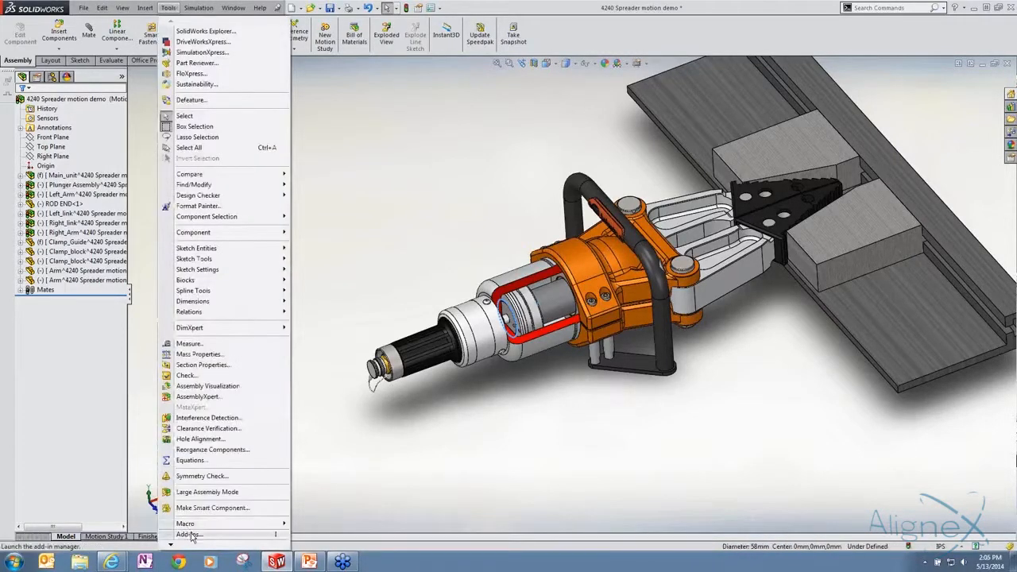
pyautogui.click(189, 535)
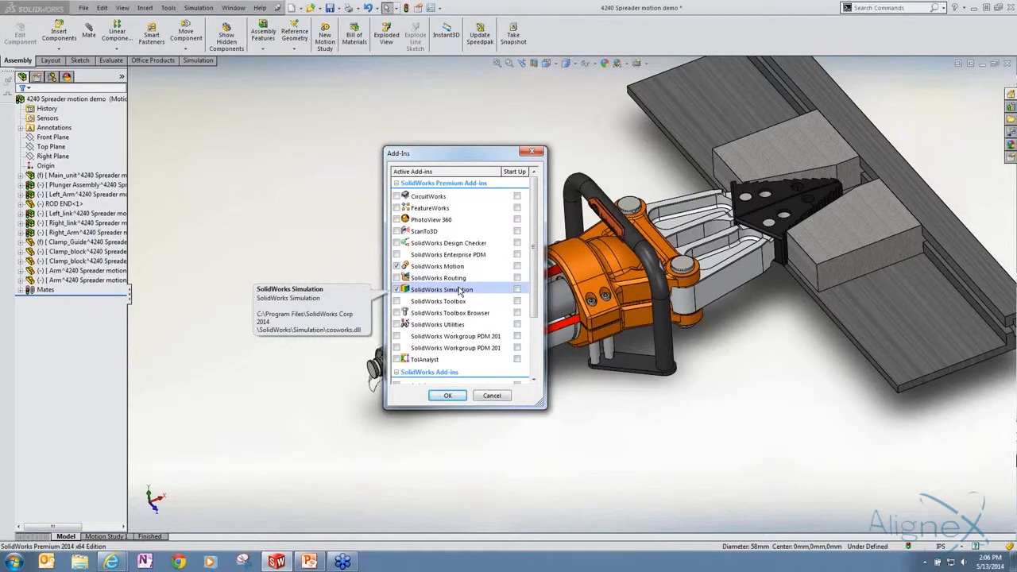
pyautogui.click(496, 396)
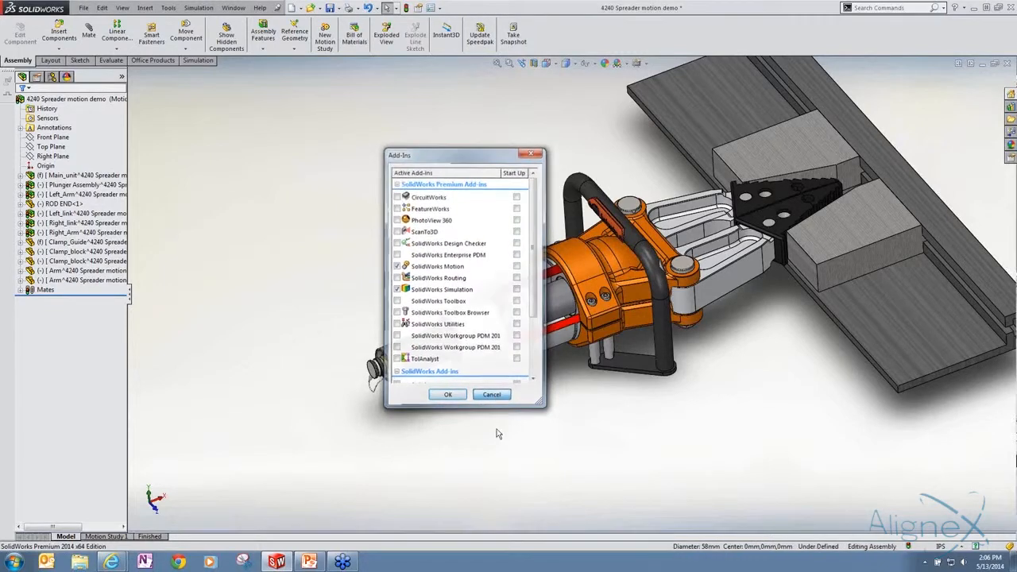
# - Open the Finished motion study and bring the start of its element list into view
pyautogui.click(157, 537)
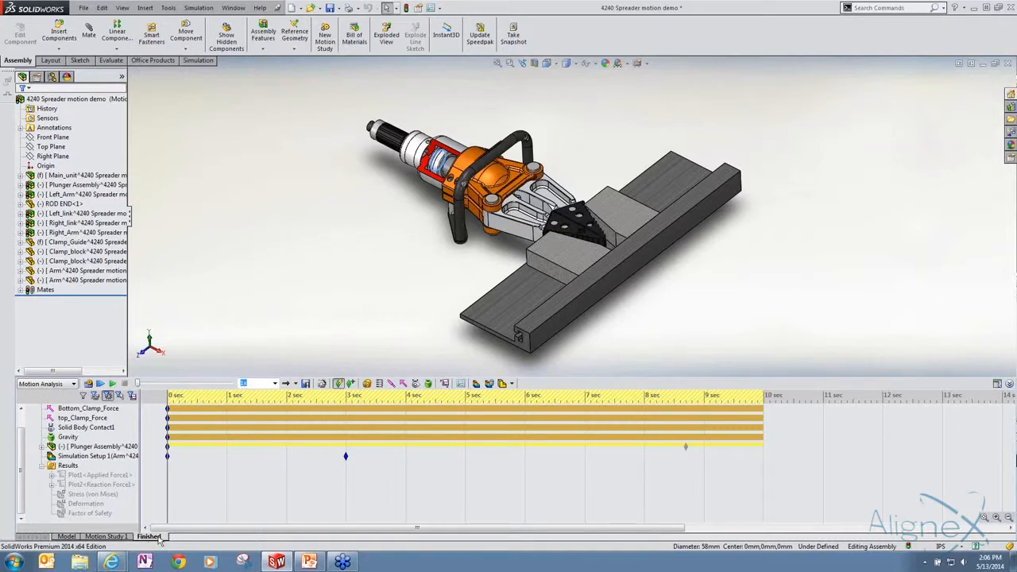
pyautogui.click(97, 493)
pyautogui.click(98, 485)
pyautogui.scroll(2, 21, 448)
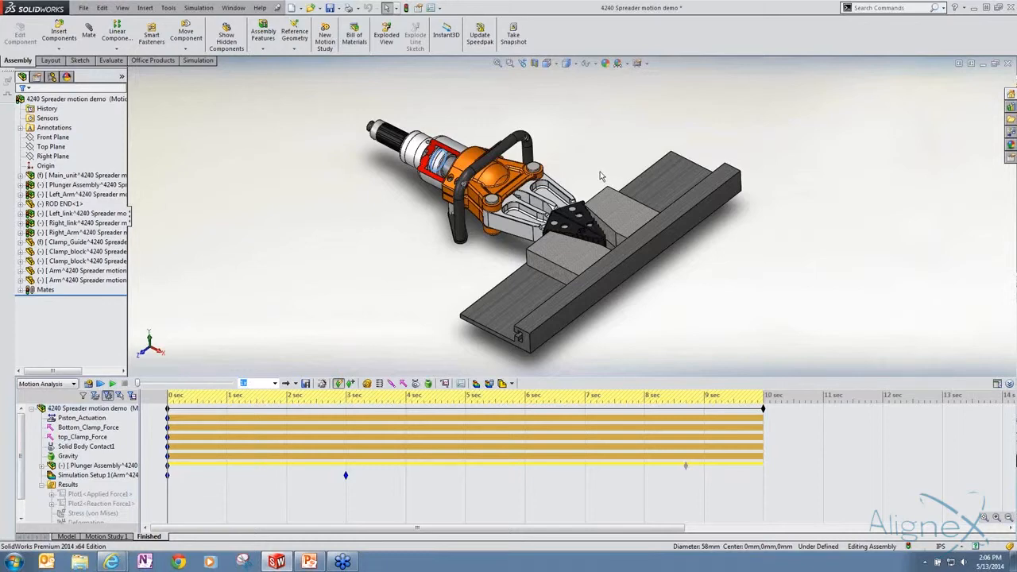
# - Examine the study's piston motor, bottom and top clamp forces, solid body contact and gravity in the model
pyautogui.click(84, 418)
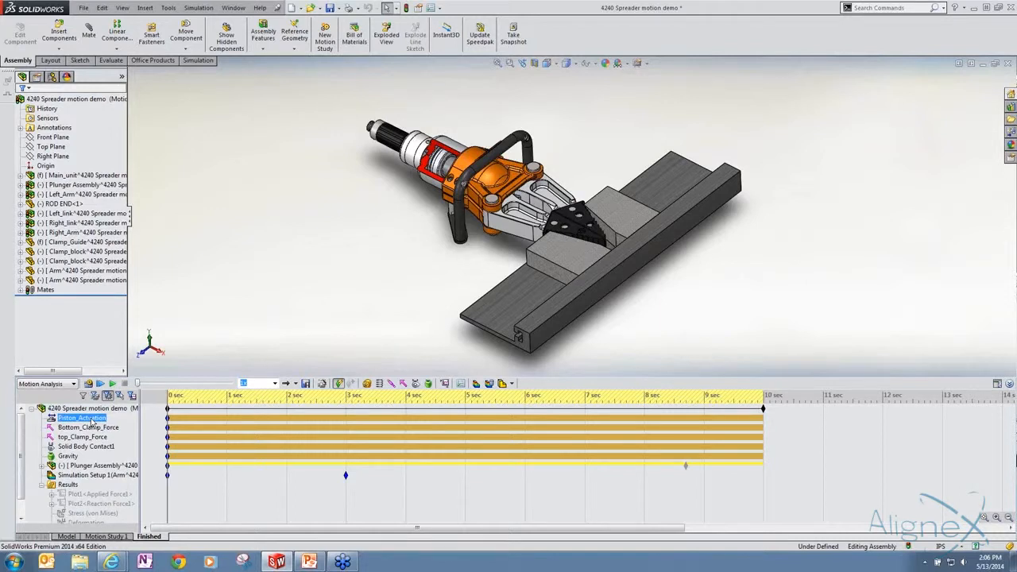
pyautogui.click(89, 427)
pyautogui.scroll(-1, 89, 428)
pyautogui.keyDown('ctrl'); pyautogui.click(89, 439); pyautogui.keyUp('ctrl')
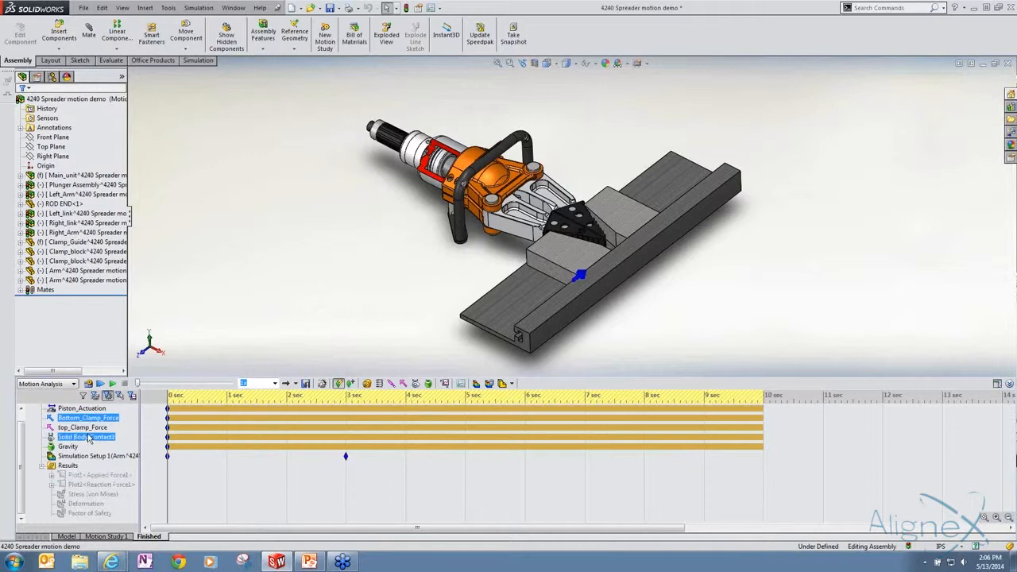
pyautogui.click(85, 427)
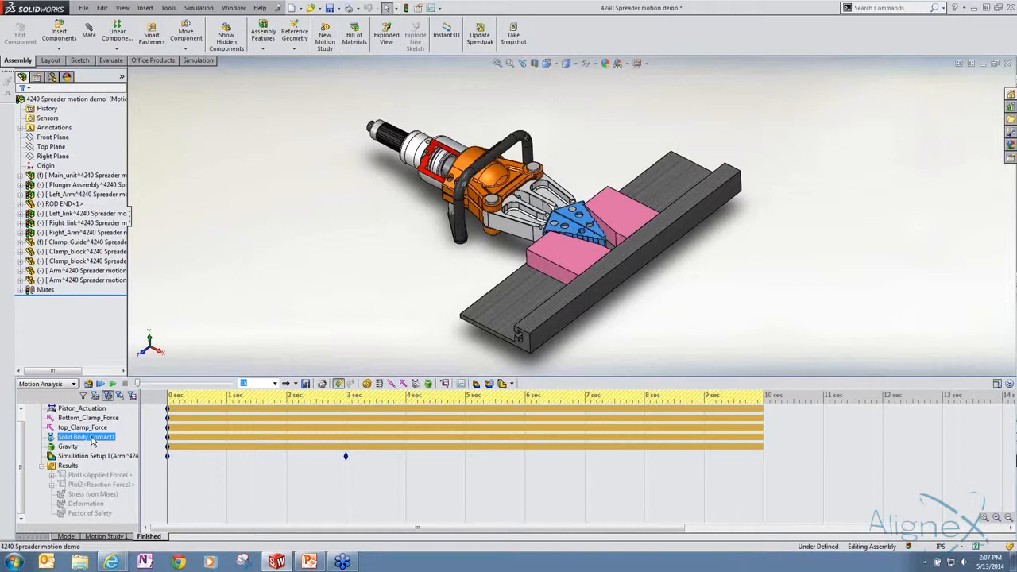
pyautogui.click(69, 446)
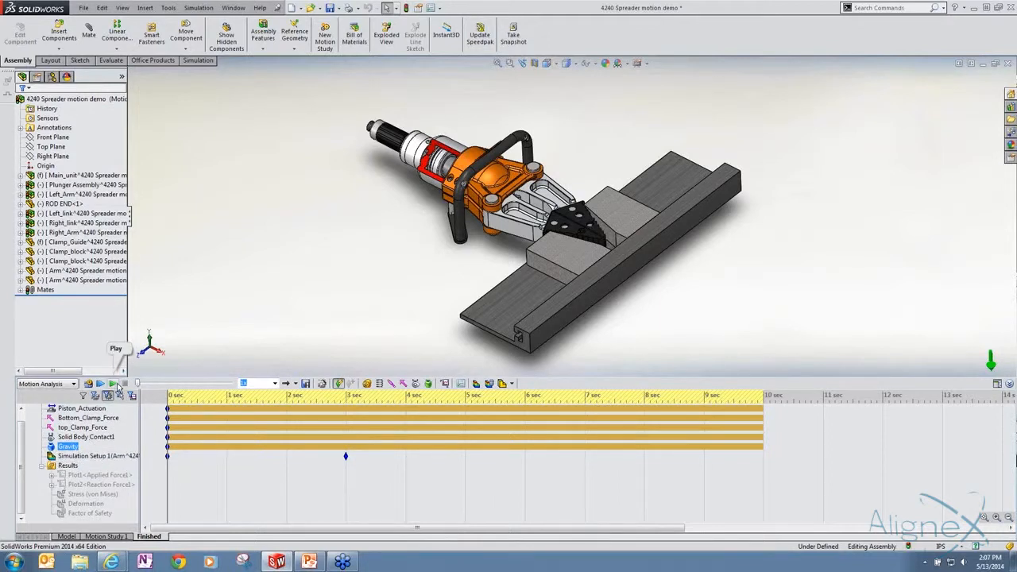
pyautogui.click(173, 348)
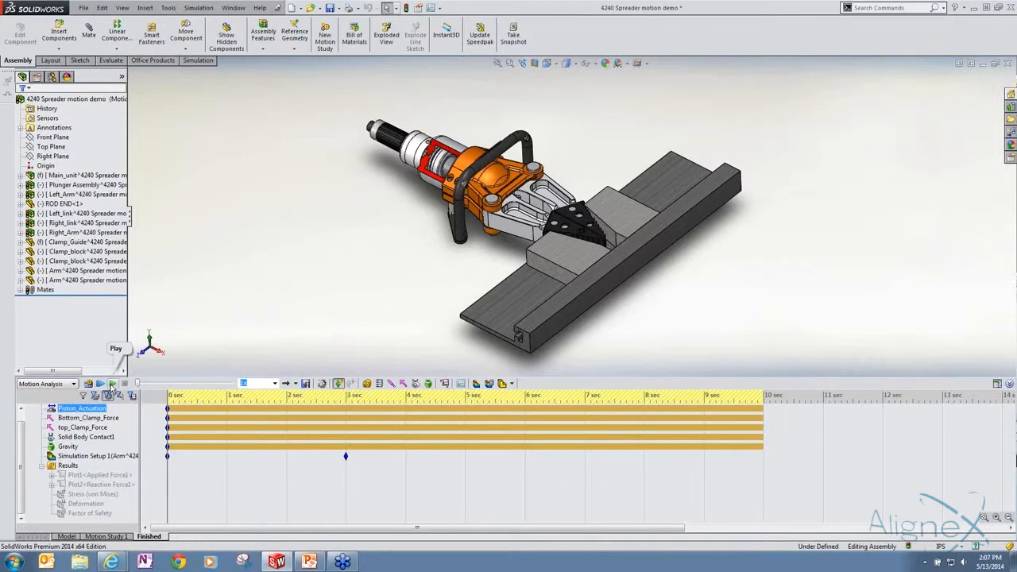
# - Play the motion study, set its playback speed to 2x and play it again
pyautogui.click(113, 385)
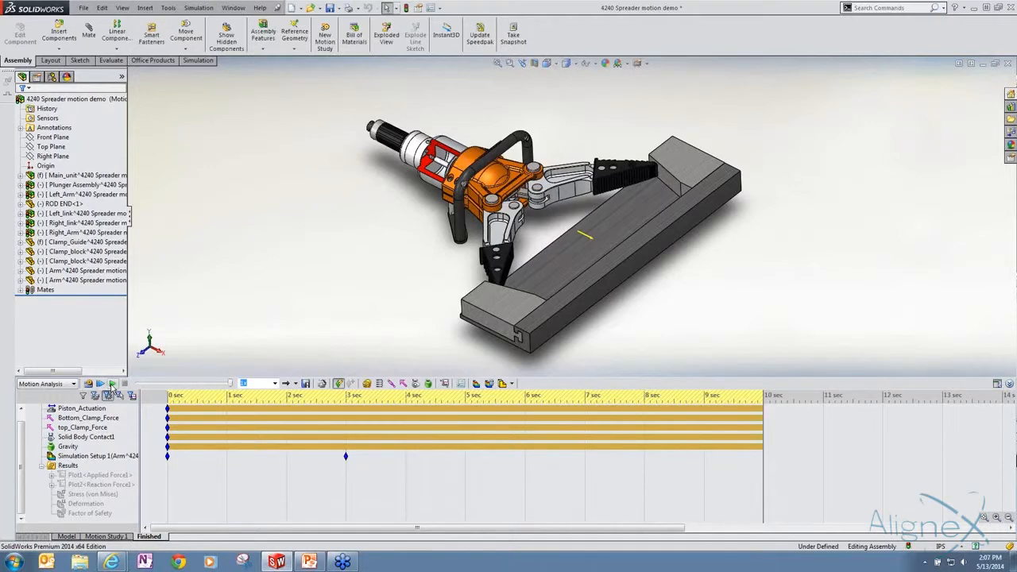
pyautogui.click(56, 278)
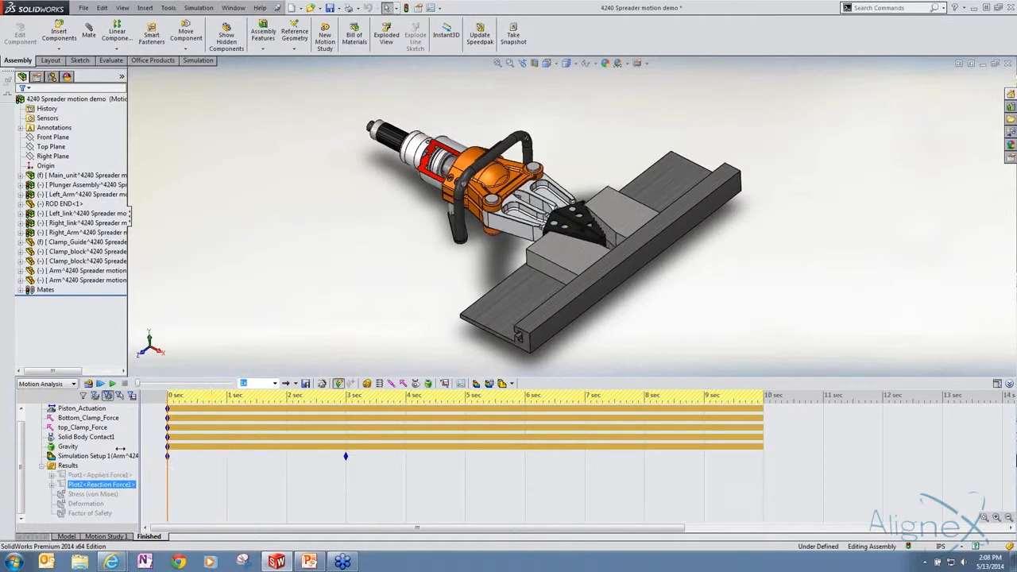
pyautogui.click(274, 384)
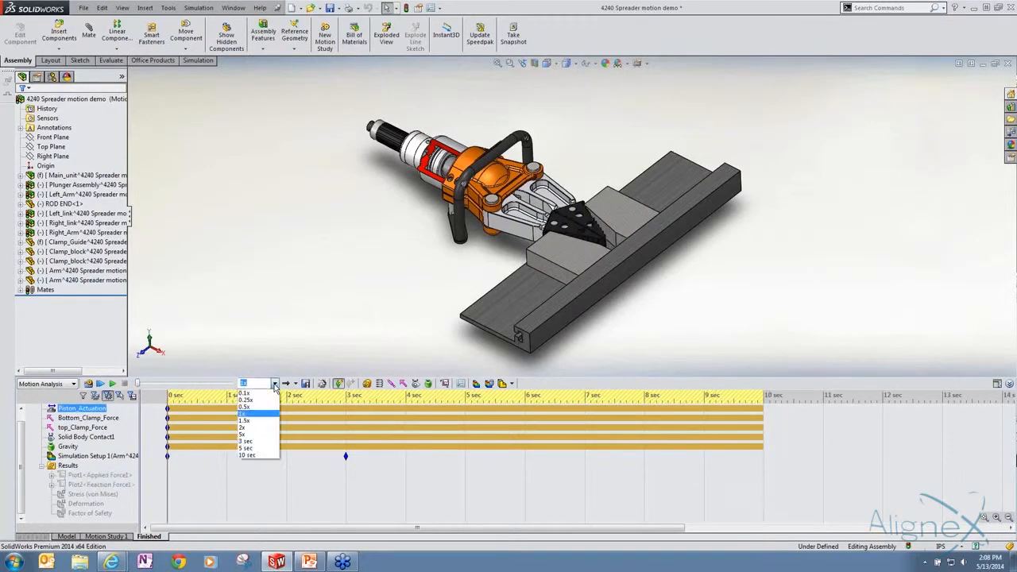
pyautogui.click(258, 428)
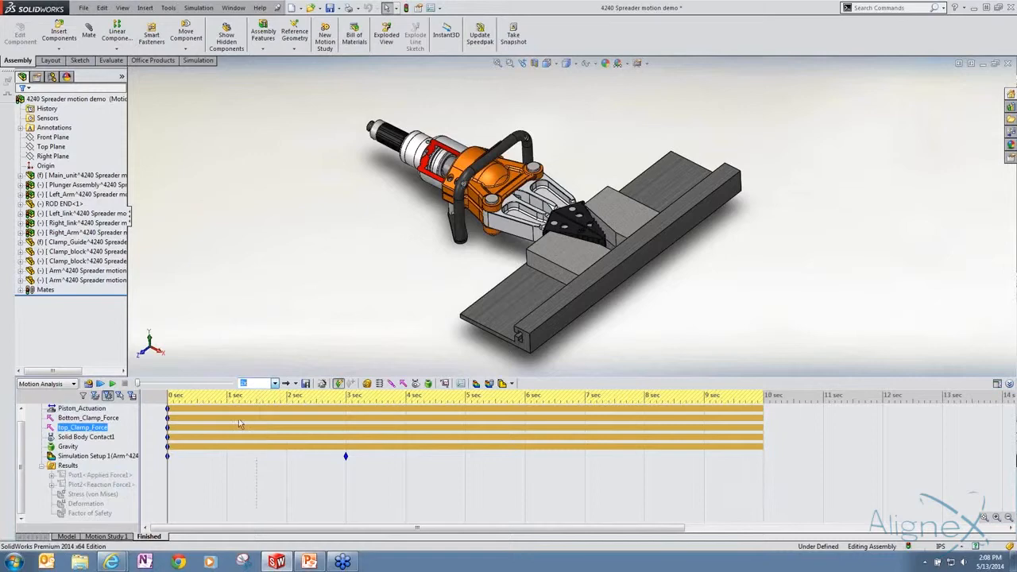
pyautogui.click(113, 383)
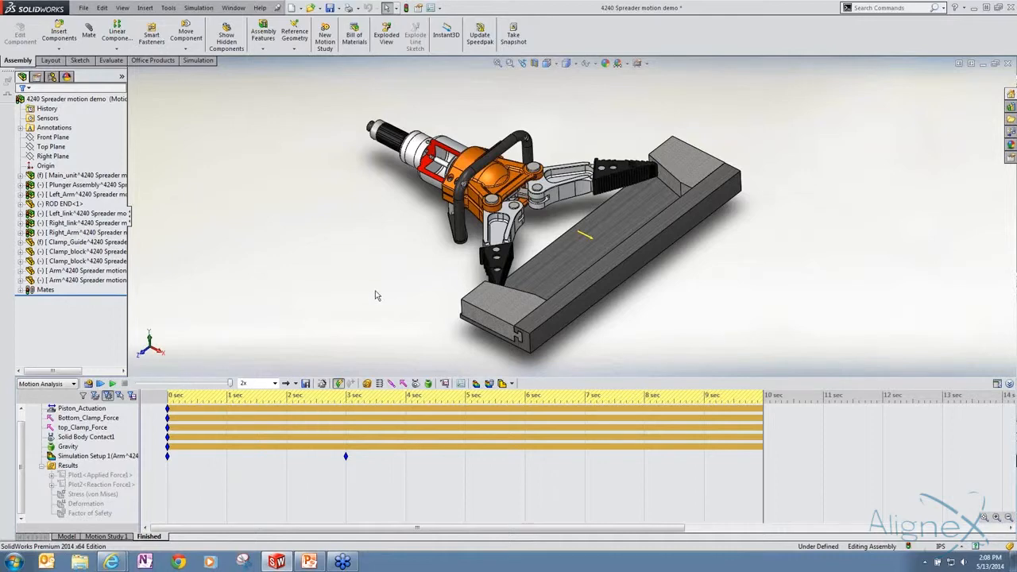
# - Show the Applied Force1 result plot, examine the force curve over time and close the plot
pyautogui.rightClick(90, 474)
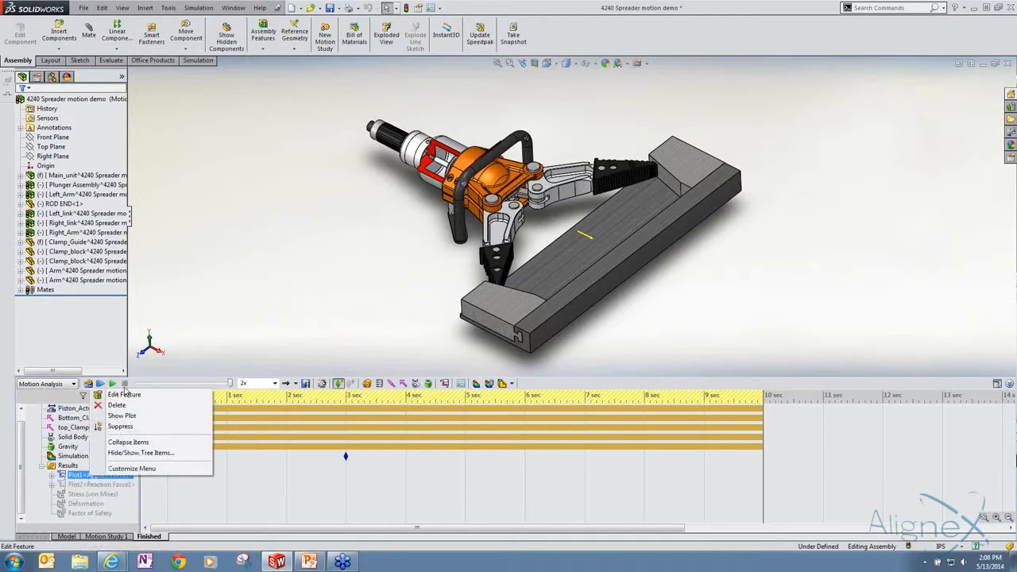
pyautogui.click(121, 416)
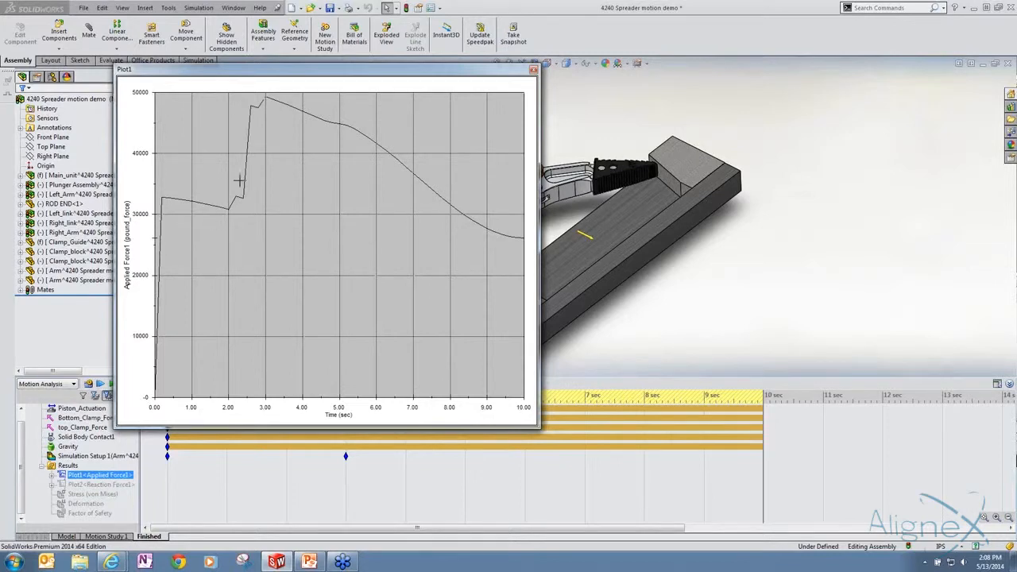
pyautogui.moveTo(302, 77); pyautogui.dragTo(378, 73)
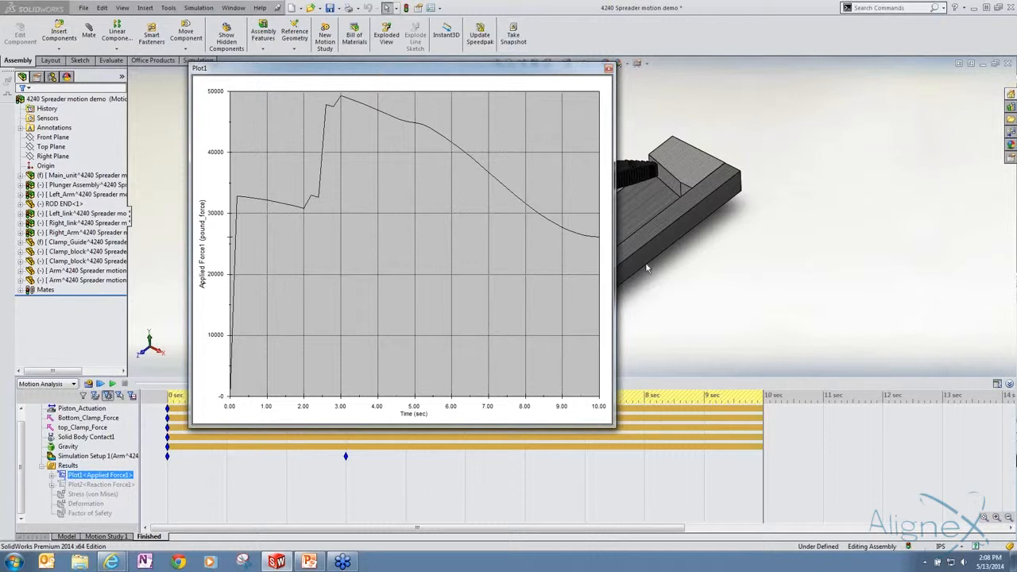
pyautogui.moveTo(231, 405)
pyautogui.moveTo(381, 116)
pyautogui.click(609, 69)
# - Show the Reaction Force1 result plot, widen its window to examine the curve against the arms, and close it
pyautogui.click(119, 485)
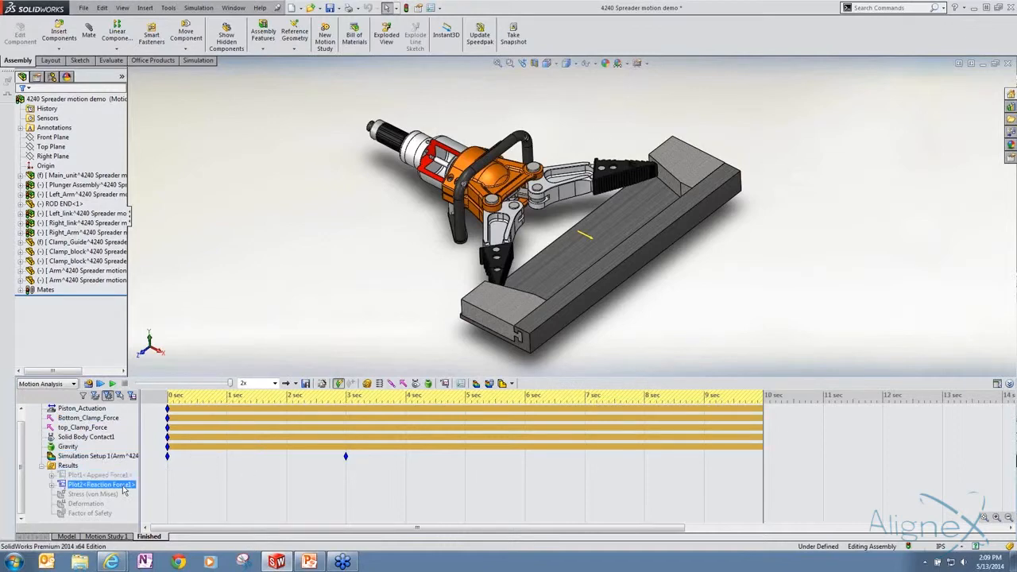
pyautogui.rightClick(123, 491)
pyautogui.click(166, 428)
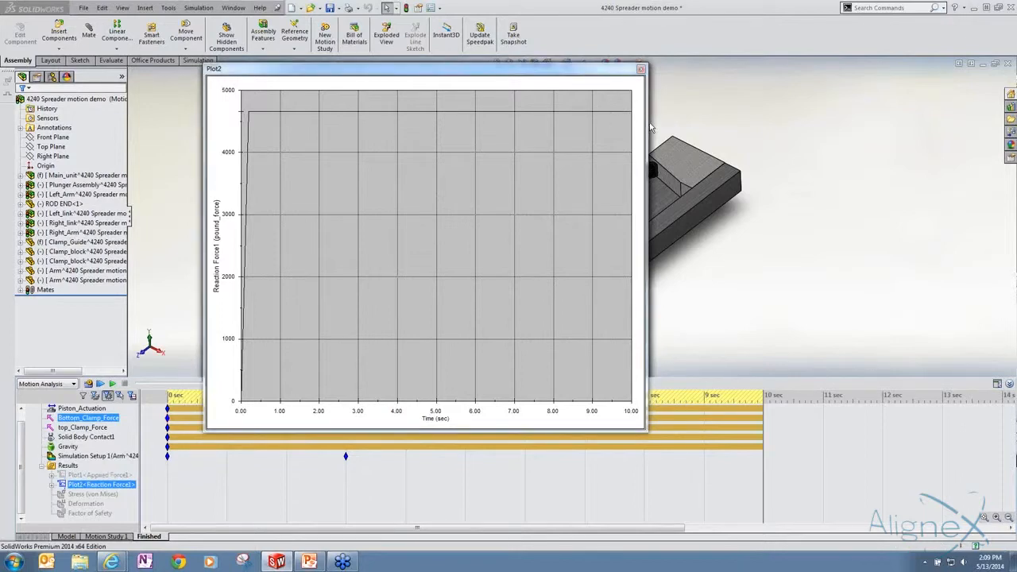
pyautogui.moveTo(647, 127); pyautogui.dragTo(804, 127)
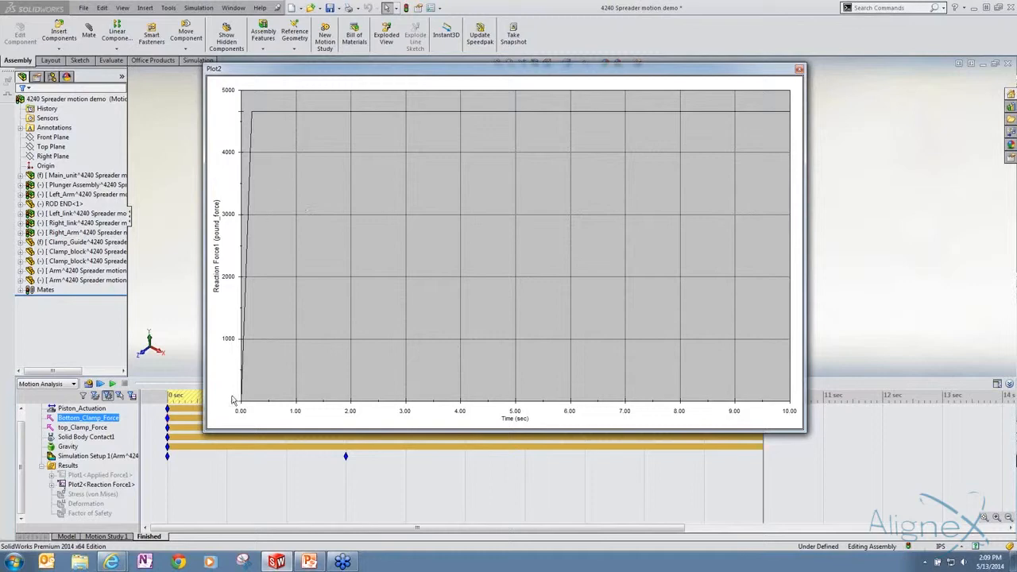
pyautogui.moveTo(373, 75); pyautogui.dragTo(411, 258)
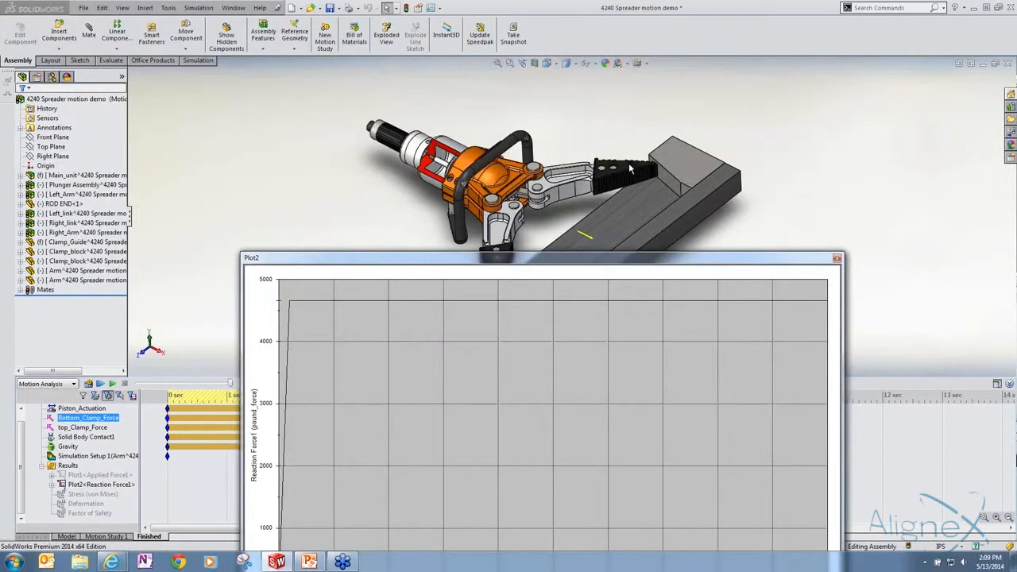
pyautogui.moveTo(537, 261); pyautogui.dragTo(527, 118)
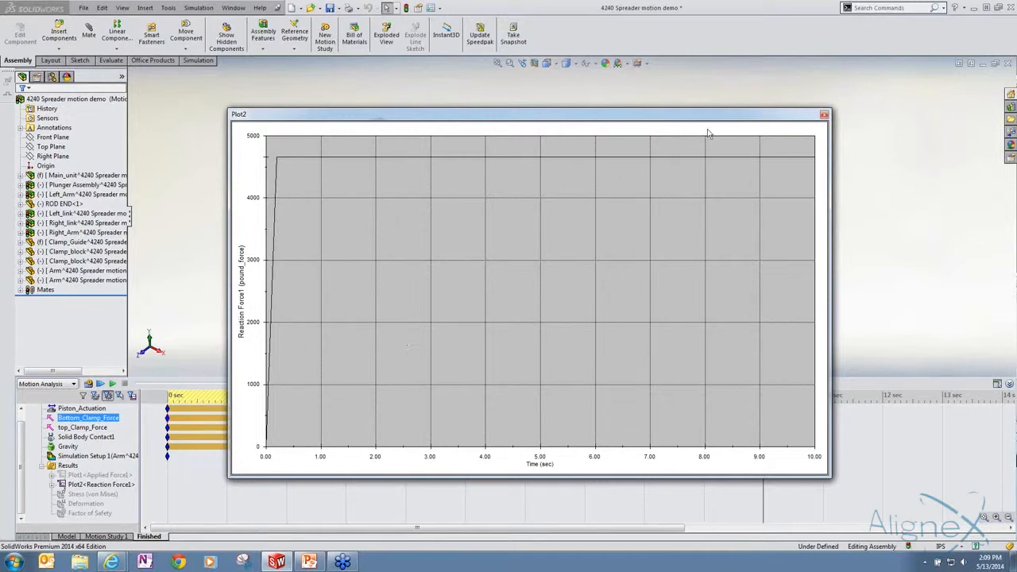
pyautogui.click(248, 492)
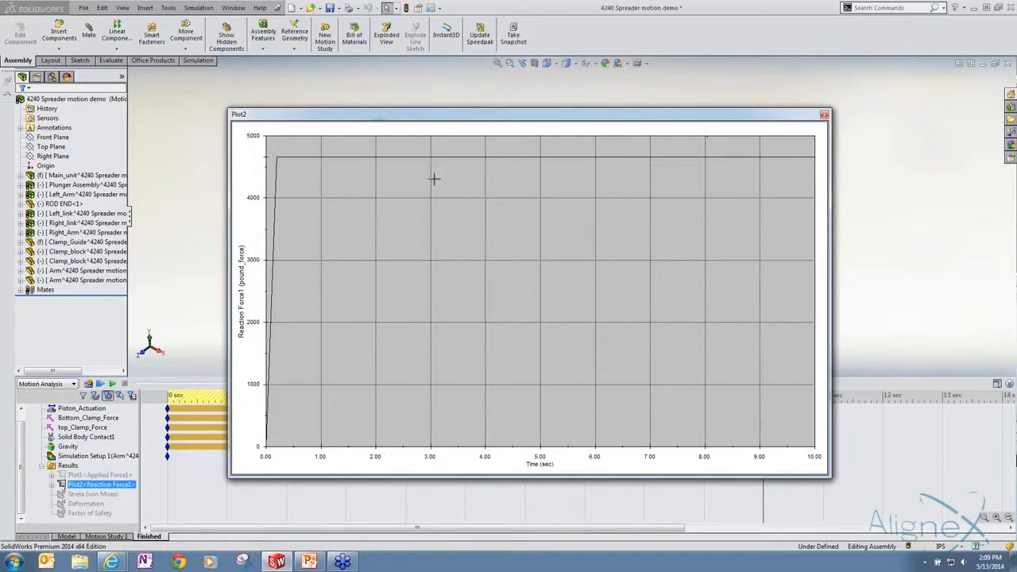
pyautogui.click(825, 115)
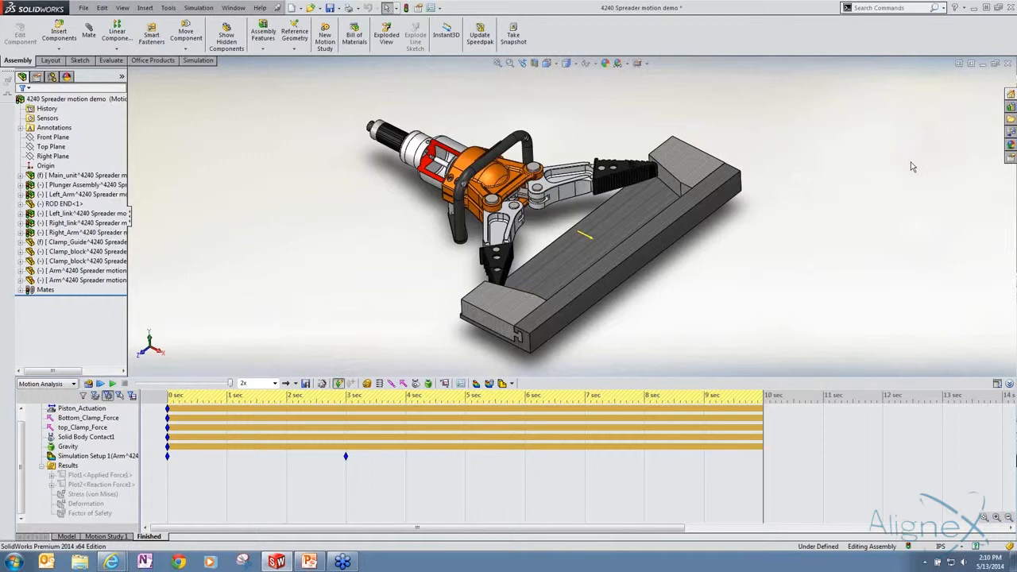
# - Read the time of the peak in the Applied Force1 plot, close it and set the study's time to 3 seconds
pyautogui.click(96, 475)
pyautogui.rightClick(97, 477)
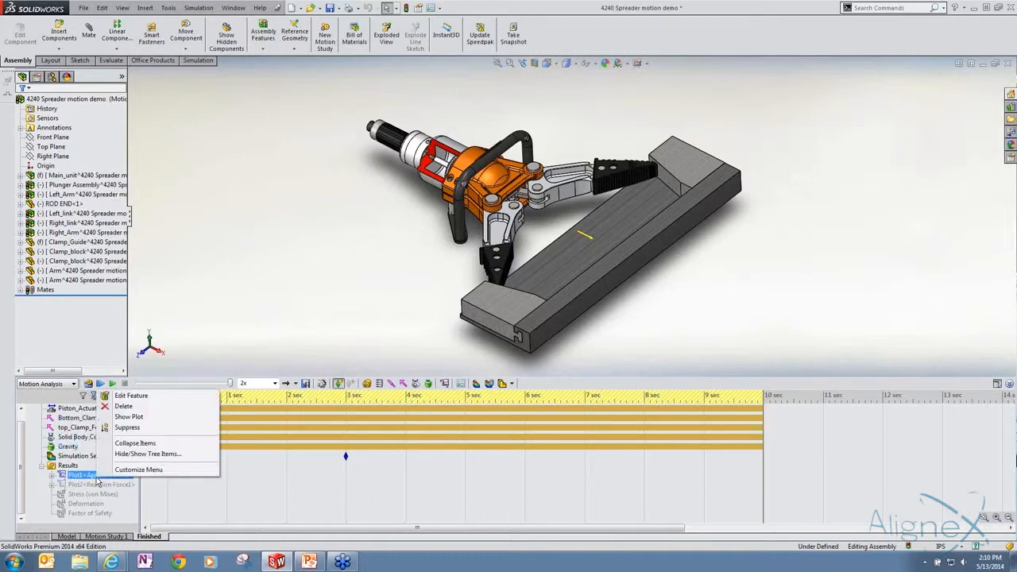
pyautogui.click(134, 418)
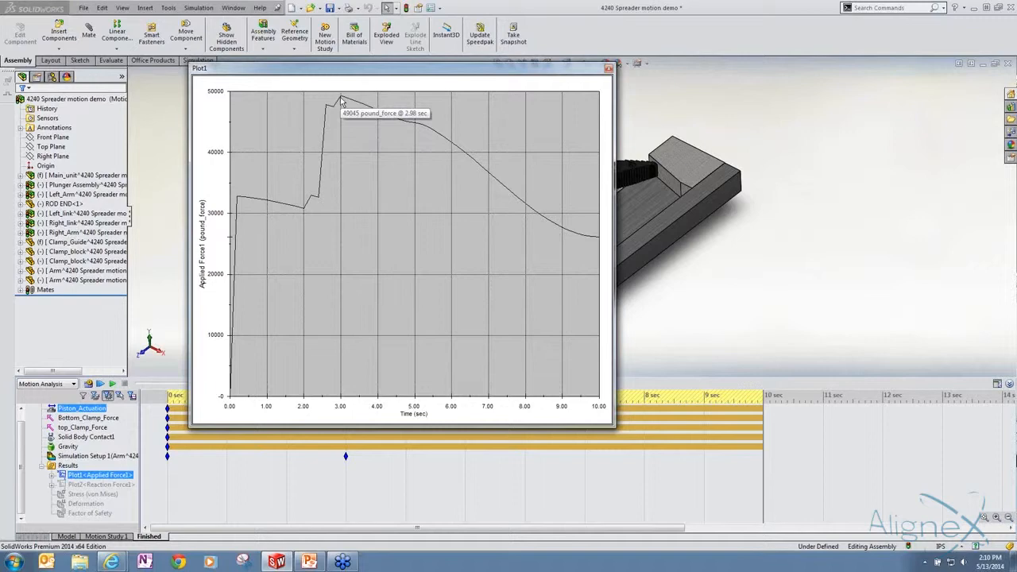
pyautogui.click(608, 69)
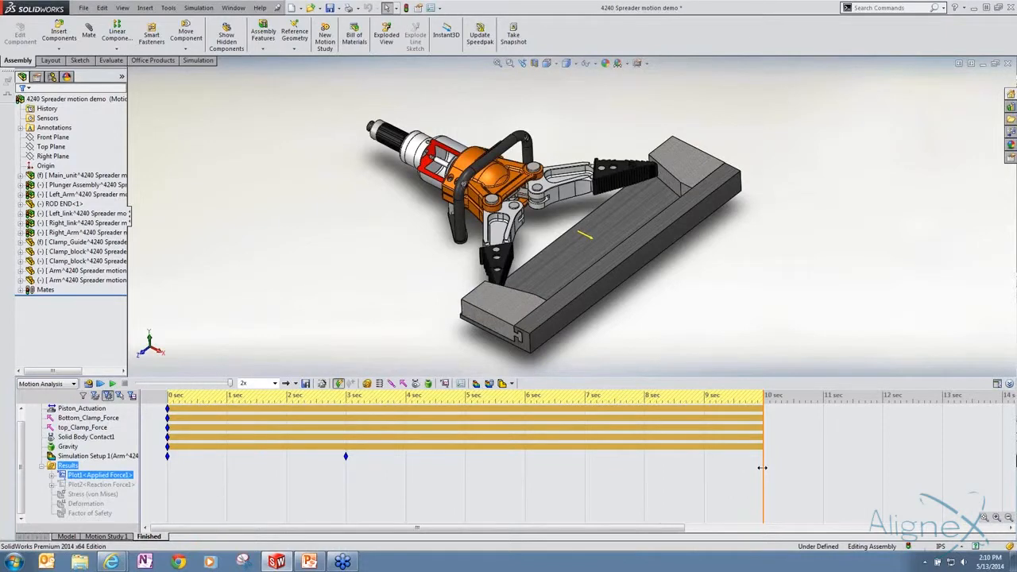
pyautogui.moveTo(760, 467); pyautogui.dragTo(346, 486)
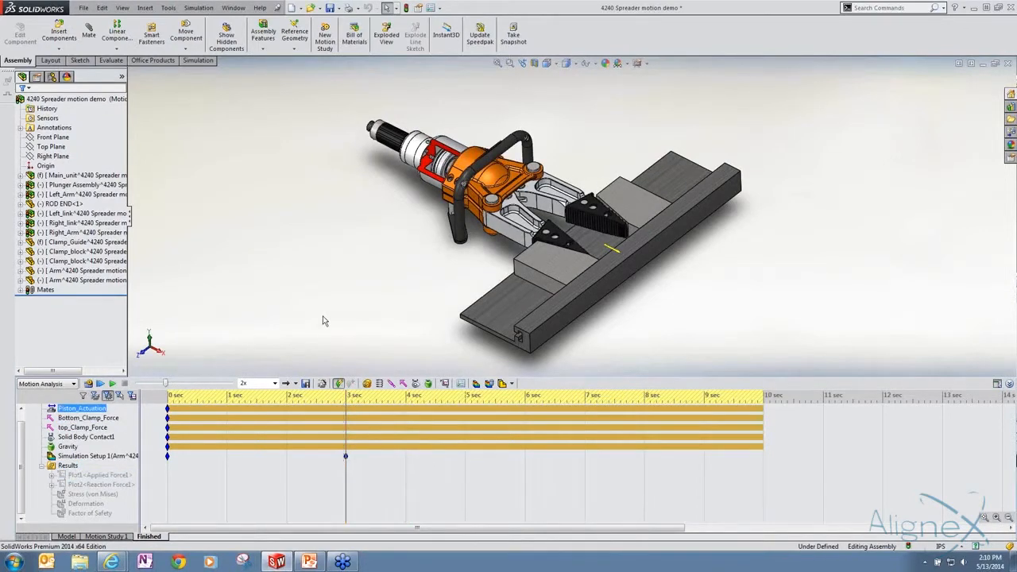
# - Show the simulation stress plot at 3 seconds and examine the von Mises stress on the loaded arm
pyautogui.click(511, 384)
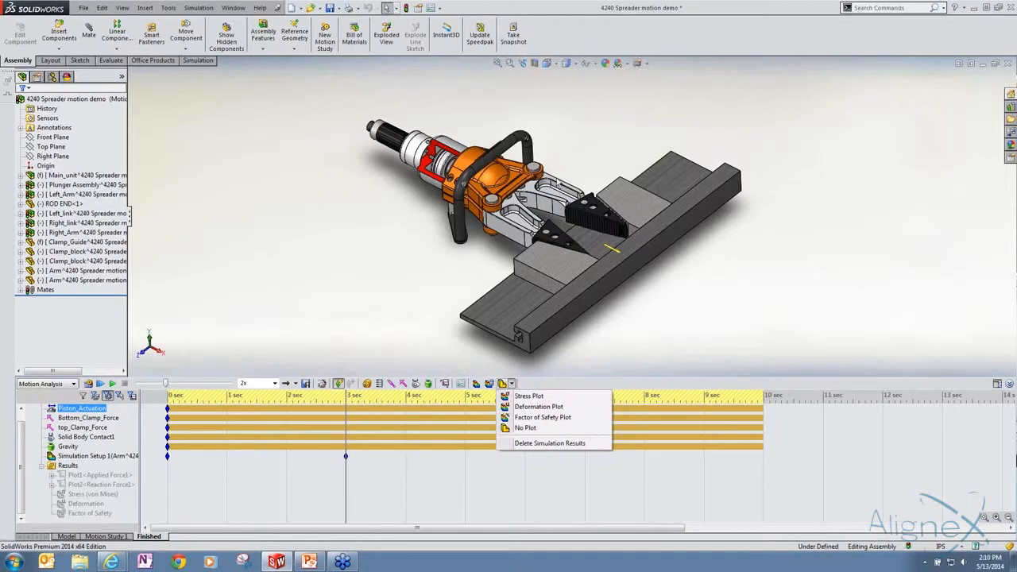
pyautogui.click(528, 395)
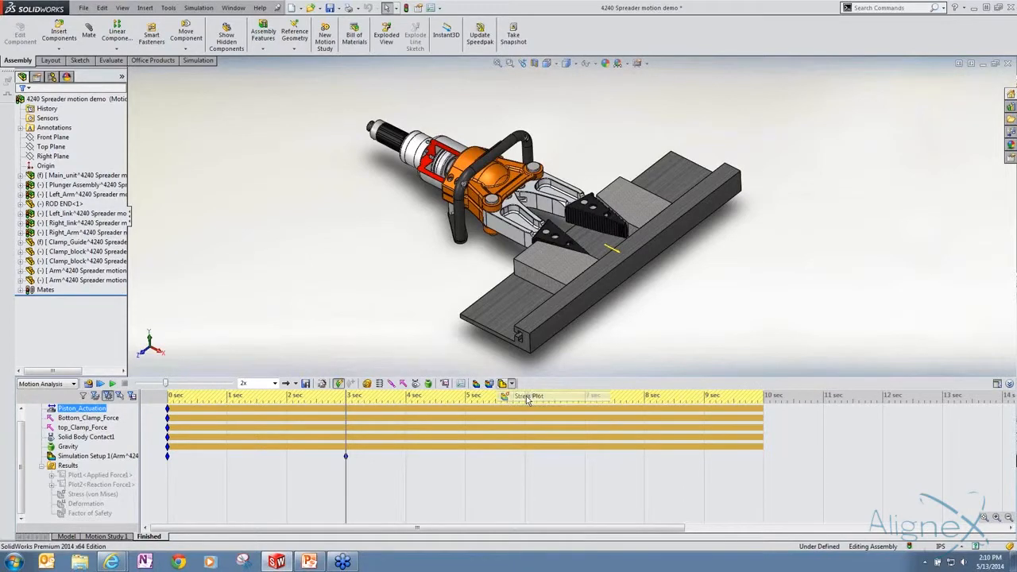
pyautogui.scroll(-5, 625, 184)
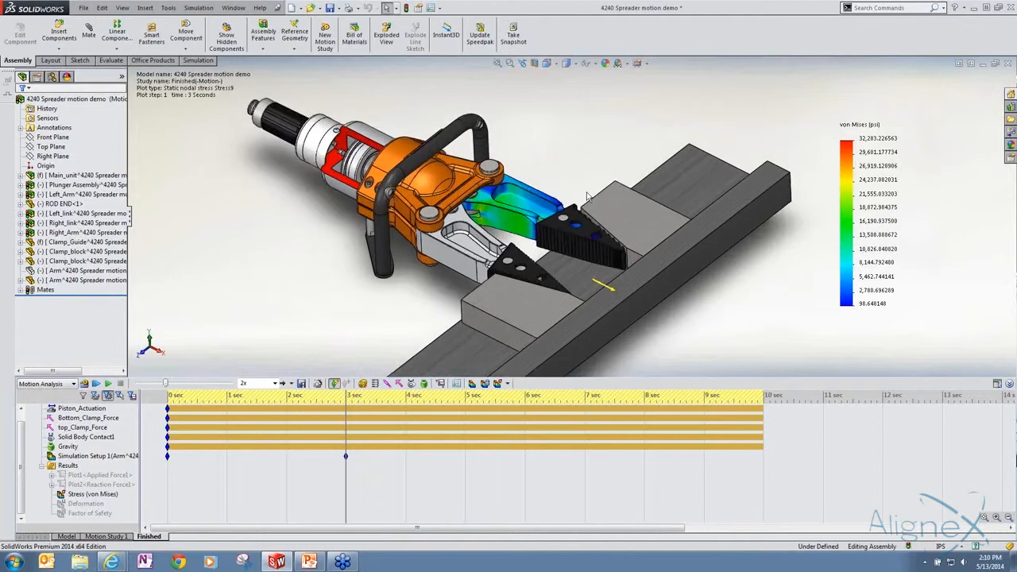
pyautogui.scroll(4, 635, 191)
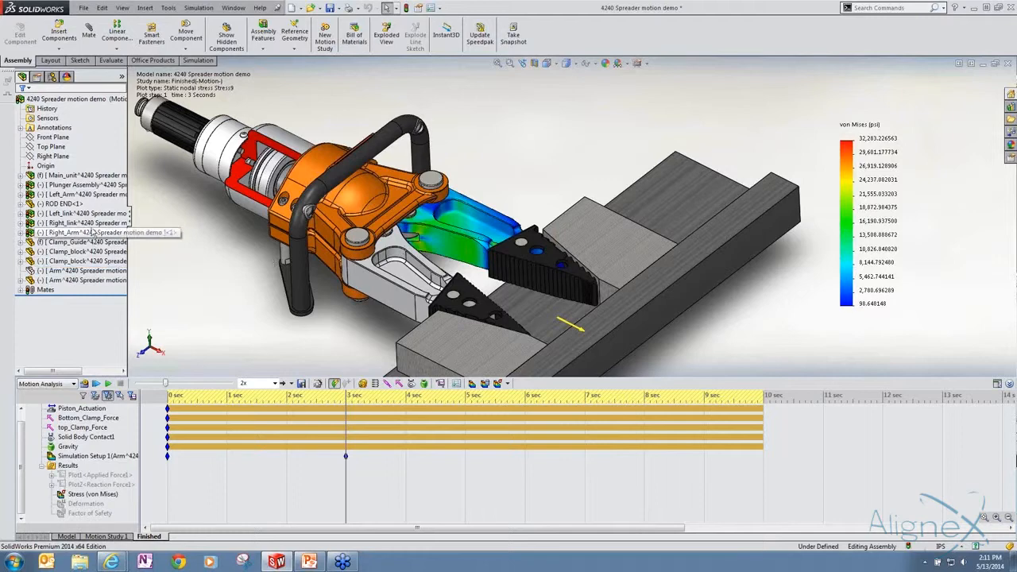
pyautogui.rightClick(472, 237)
pyautogui.click(460, 255)
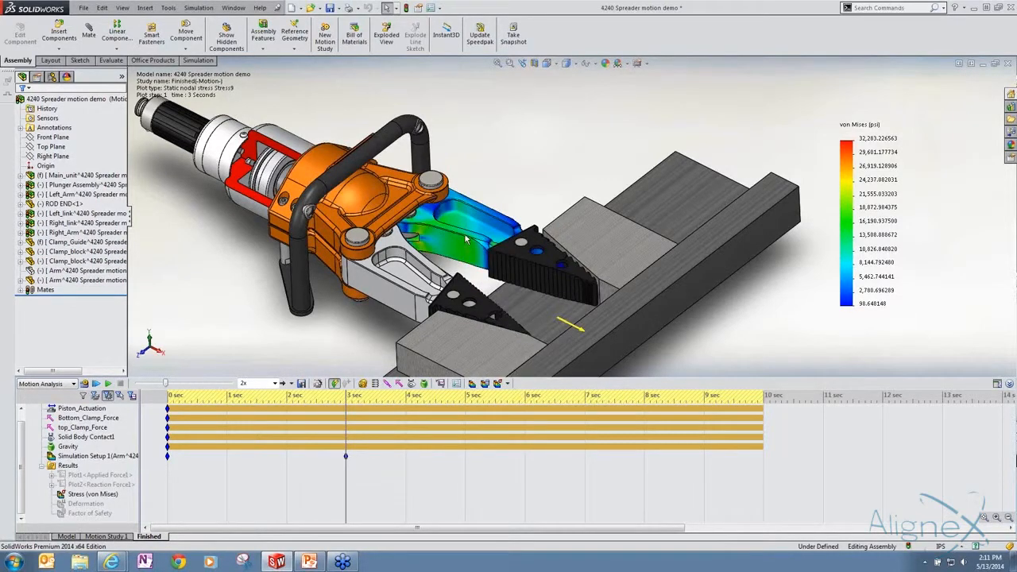
# - Isolate the stress-plotted arm component and inspect its von Mises stress distribution up close
pyautogui.rightClick(89, 274)
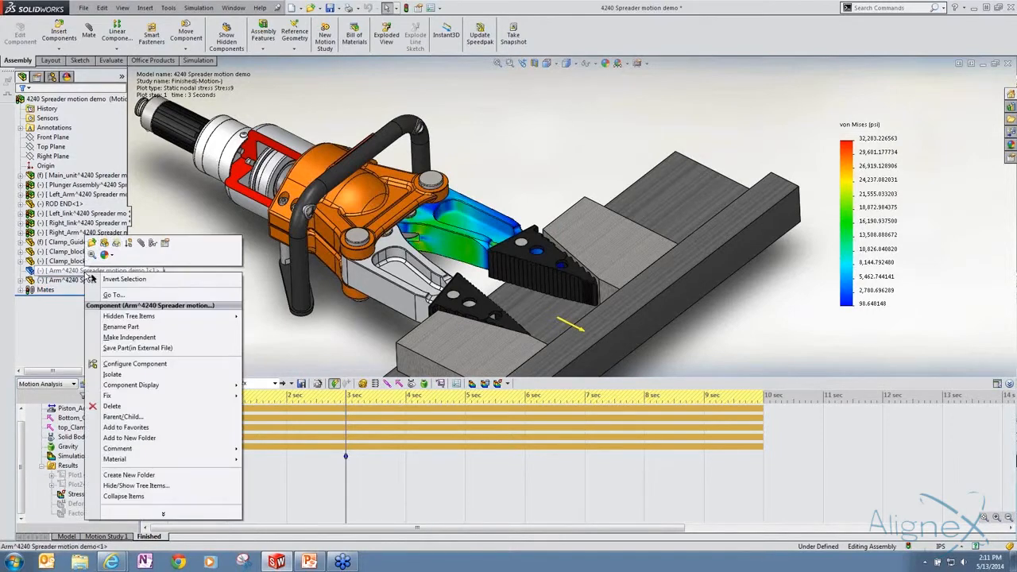
pyautogui.click(131, 376)
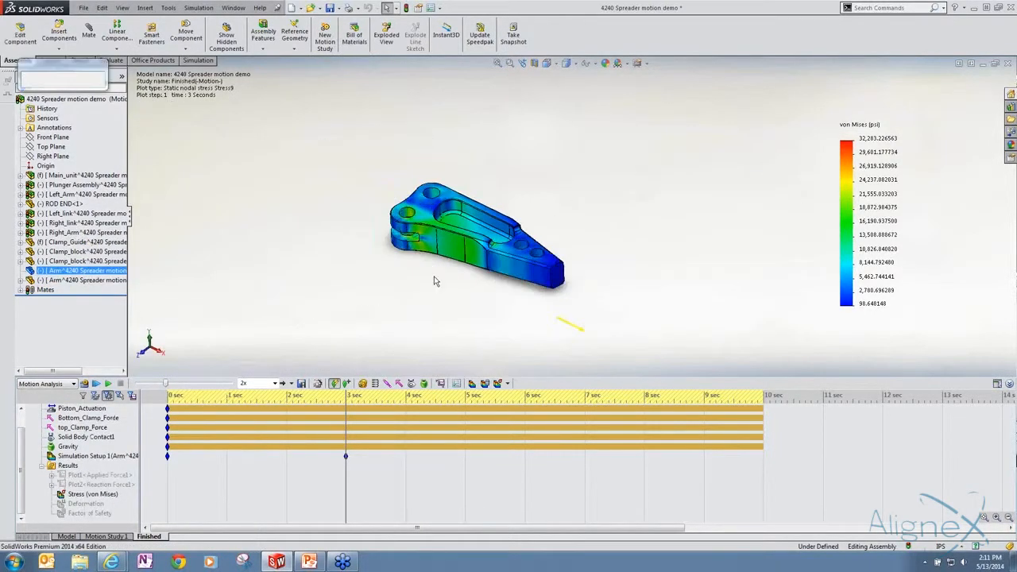
pyautogui.scroll(-2, 432, 248)
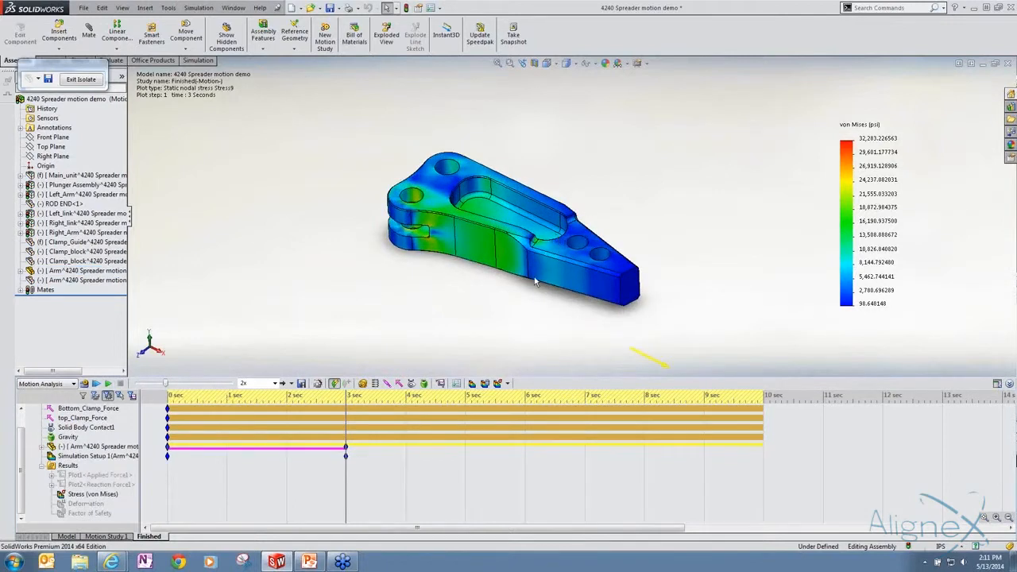
pyautogui.moveTo(455, 229); pyautogui.dragTo(490, 231, button='middle')
# - Show the Deformation result plot on the isolated arm and inspect the displacement from several angles
pyautogui.click(86, 503)
pyautogui.rightClick(85, 506)
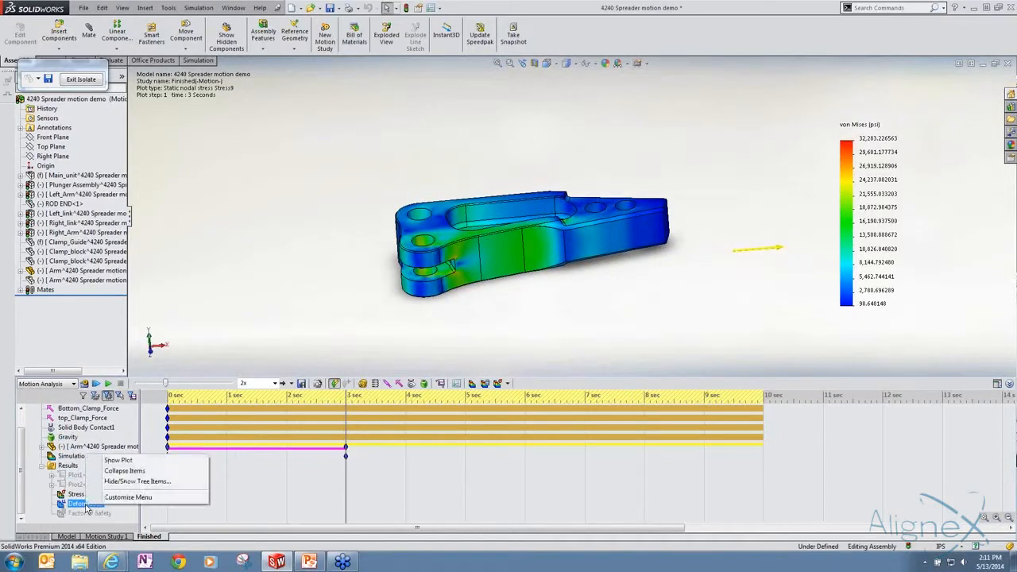
pyautogui.click(120, 459)
pyautogui.moveTo(334, 257); pyautogui.dragTo(710, 214, button='middle')
pyautogui.scroll(-3, 809, 199)
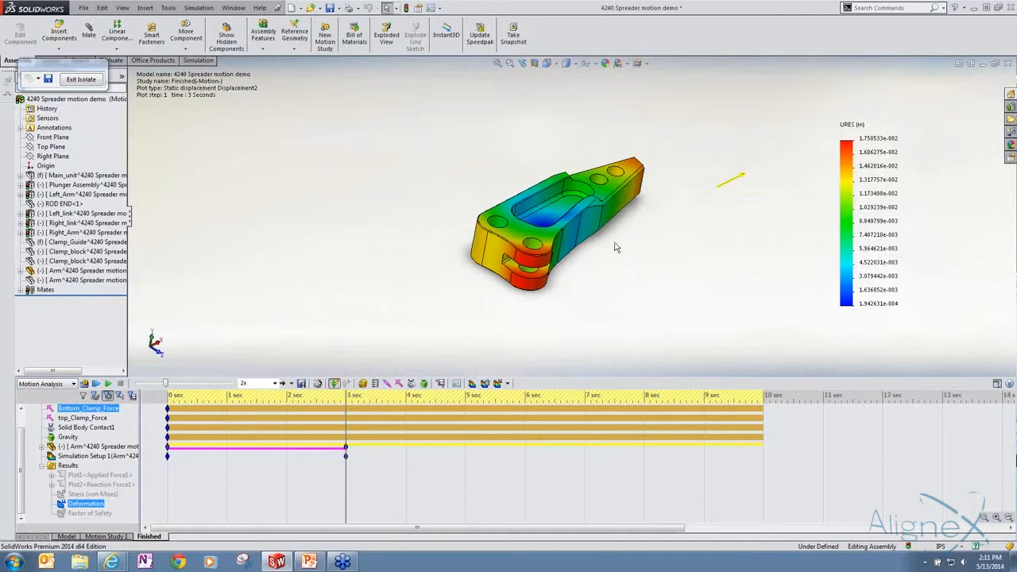
pyautogui.moveTo(614, 247); pyautogui.dragTo(593, 242, button='middle')
# - Show the Factor of Safety result plot on the isolated arm and inspect the arm's tip face
pyautogui.rightClick(89, 513)
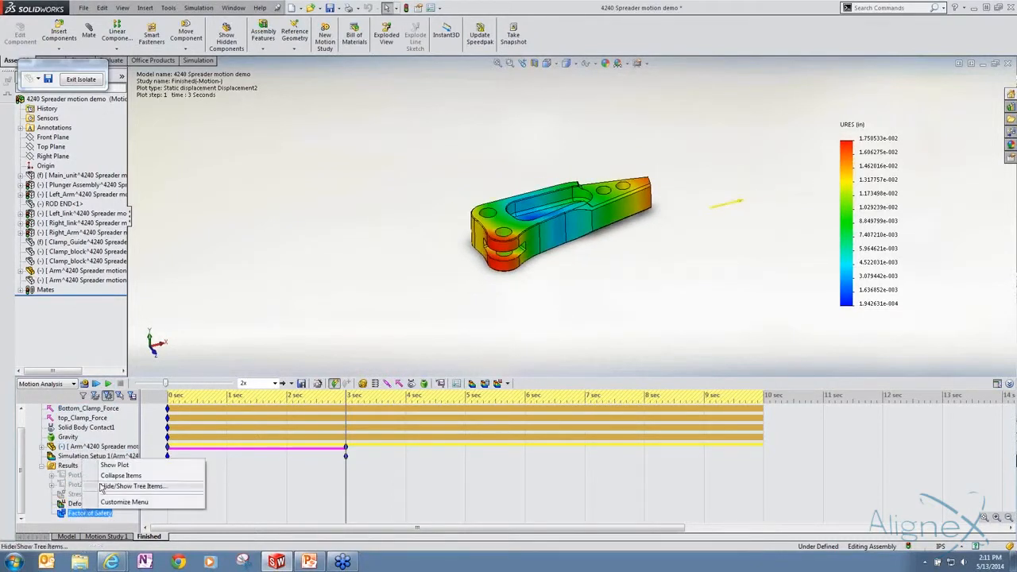
pyautogui.click(112, 465)
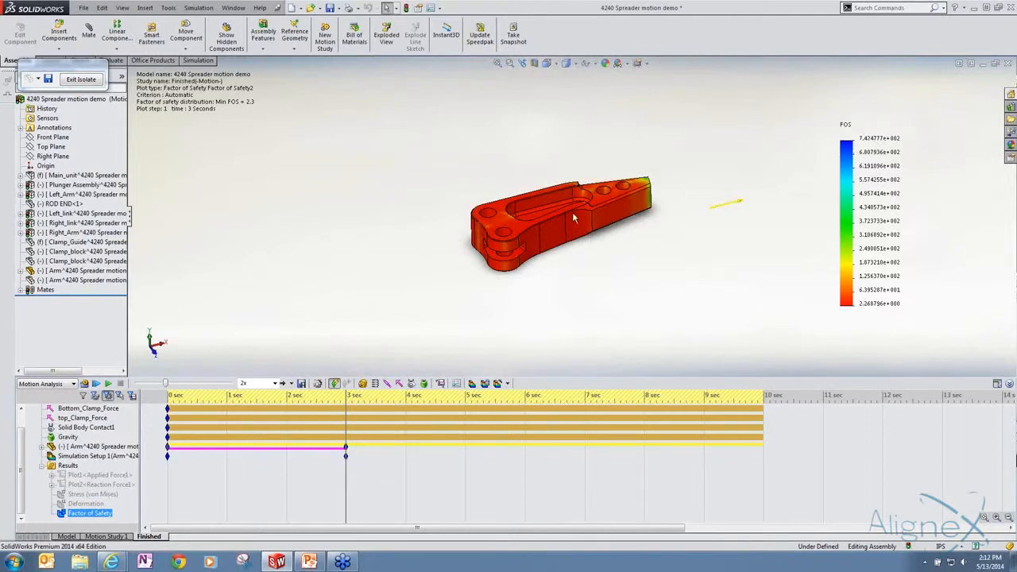
pyautogui.moveTo(695, 176); pyautogui.dragTo(591, 146, button='middle')
pyautogui.scroll(-5, 560, 227)
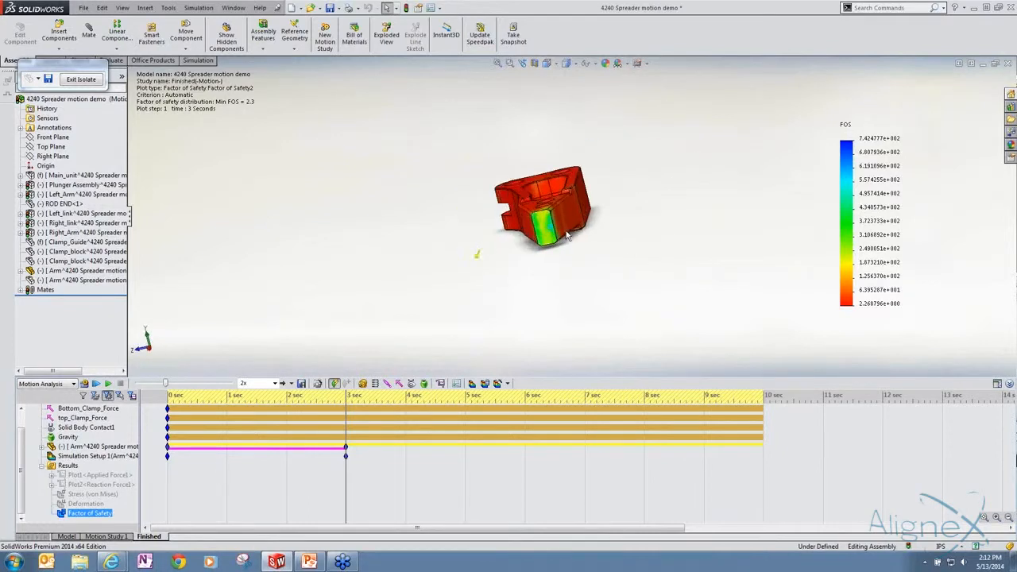
pyautogui.moveTo(558, 225); pyautogui.dragTo(577, 267, button='middle')
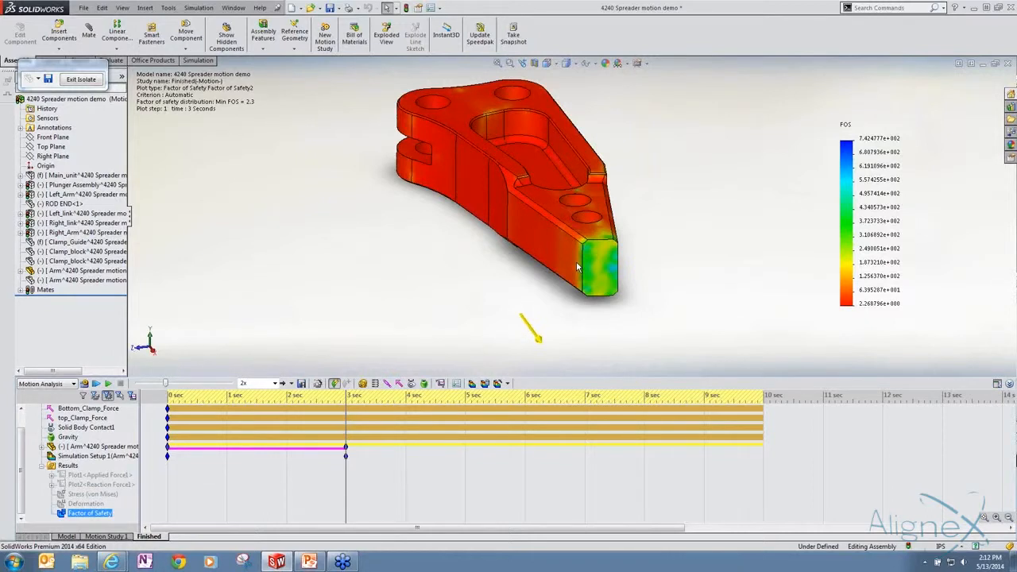
# - Exit the isolated view, turn off the simulation plot and show the hidden arm component in the assembly
pyautogui.click(81, 80)
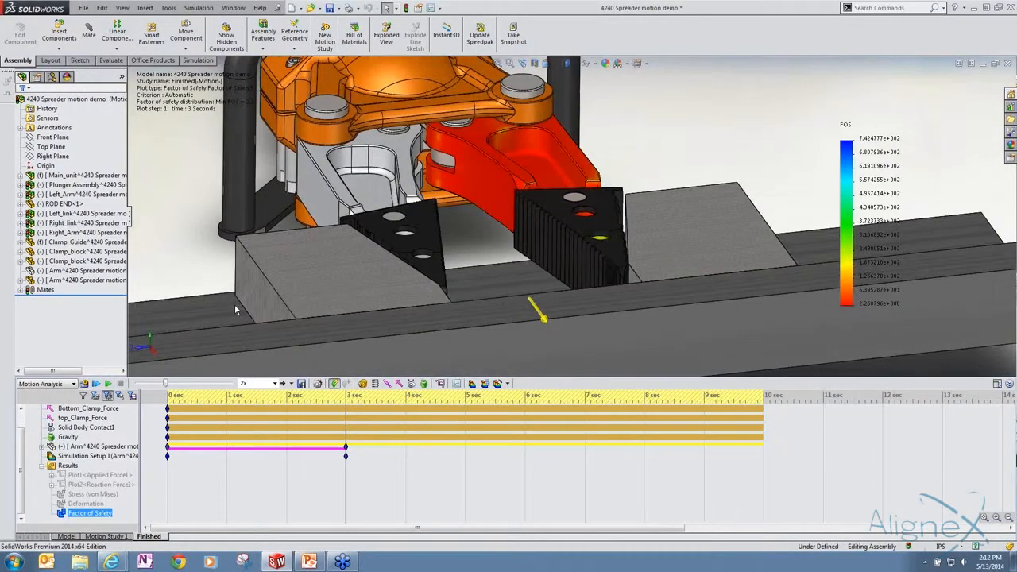
pyautogui.click(507, 383)
pyautogui.click(520, 427)
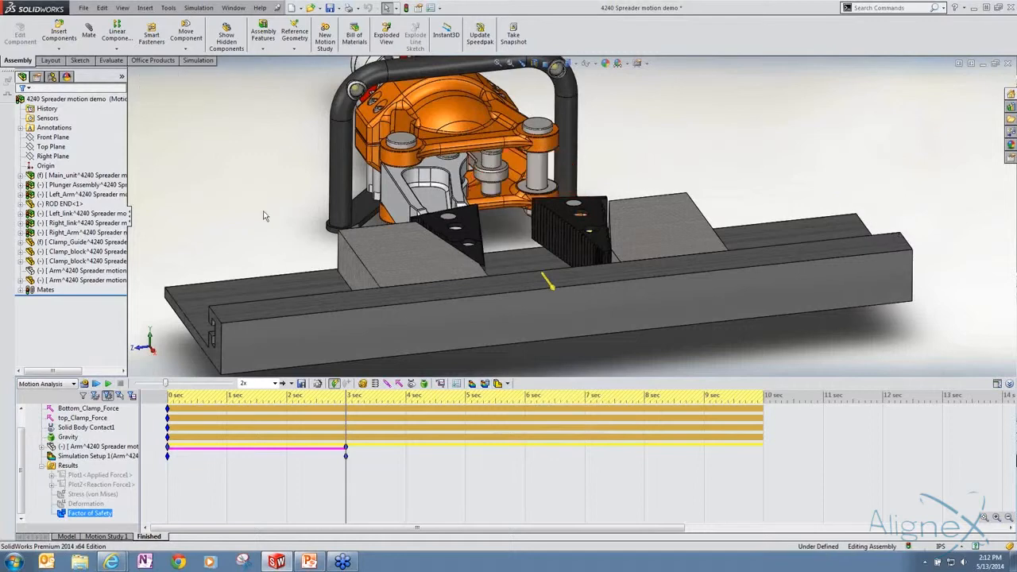
pyautogui.rightClick(62, 271)
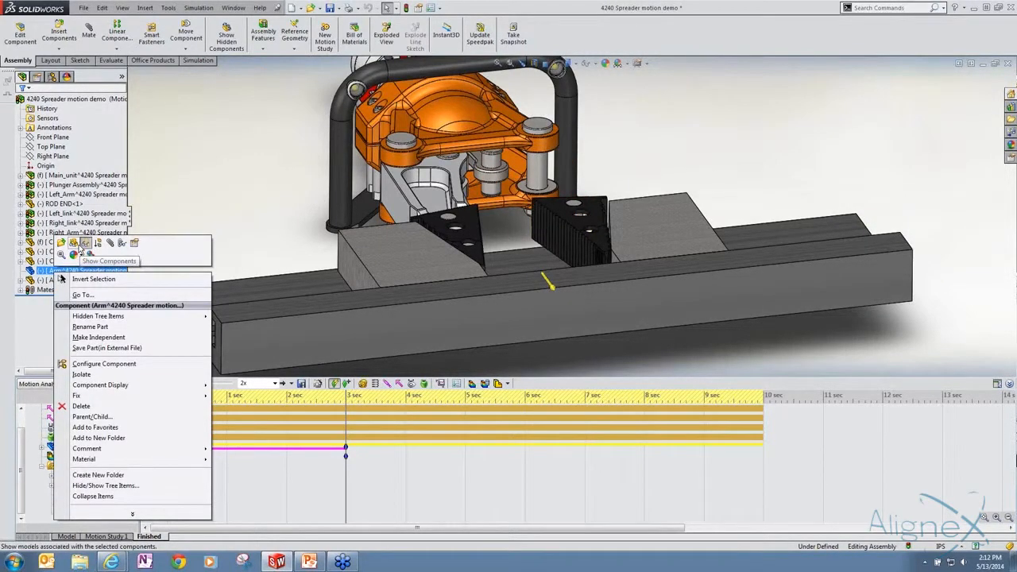
pyautogui.click(80, 246)
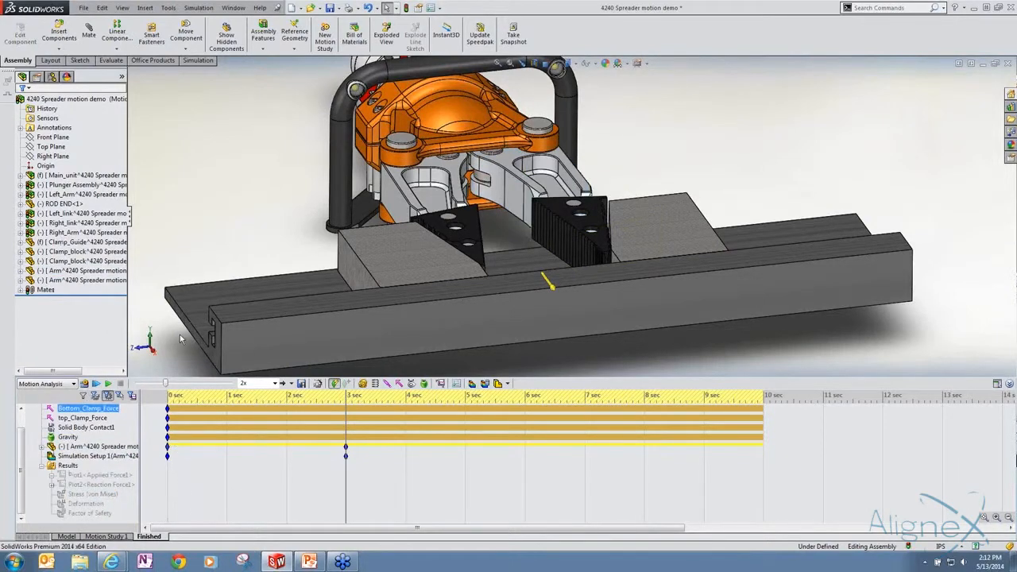
# - In Motion Study 1, start a linear motor on the plunger's circular edge and reverse its direction towards the arms
pyautogui.click(105, 536)
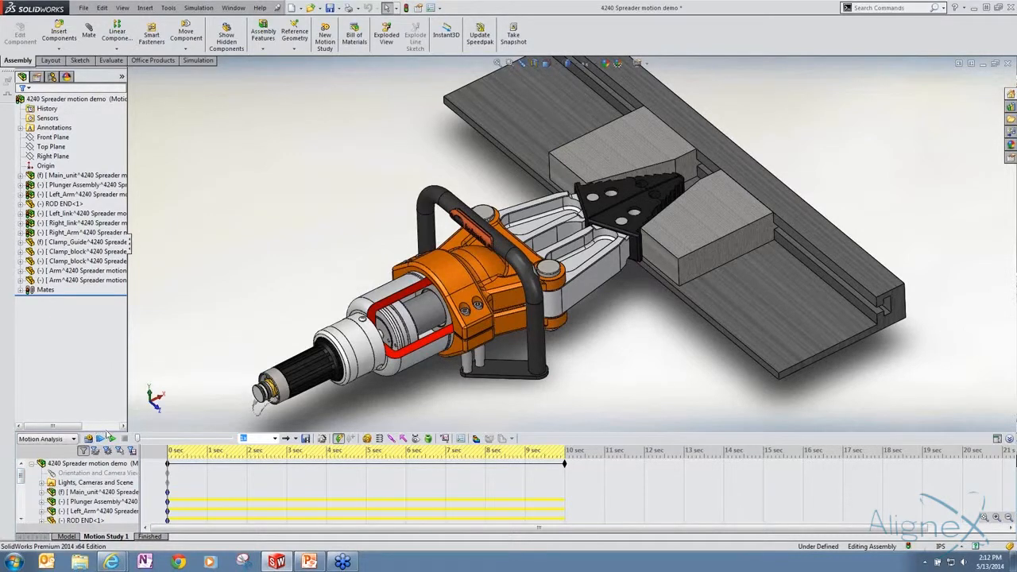
pyautogui.click(371, 442)
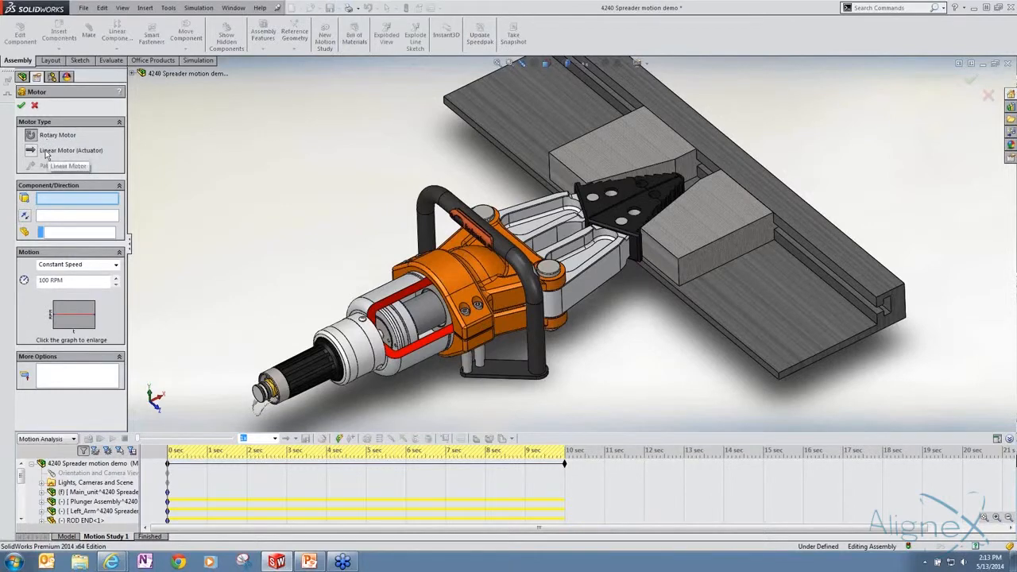
pyautogui.click(31, 151)
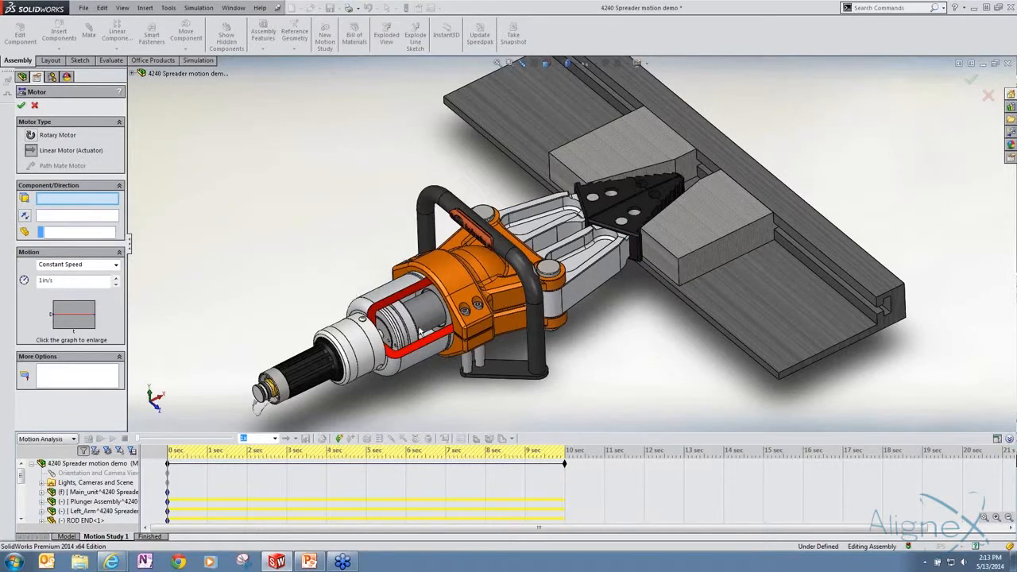
pyautogui.scroll(-10, 421, 332)
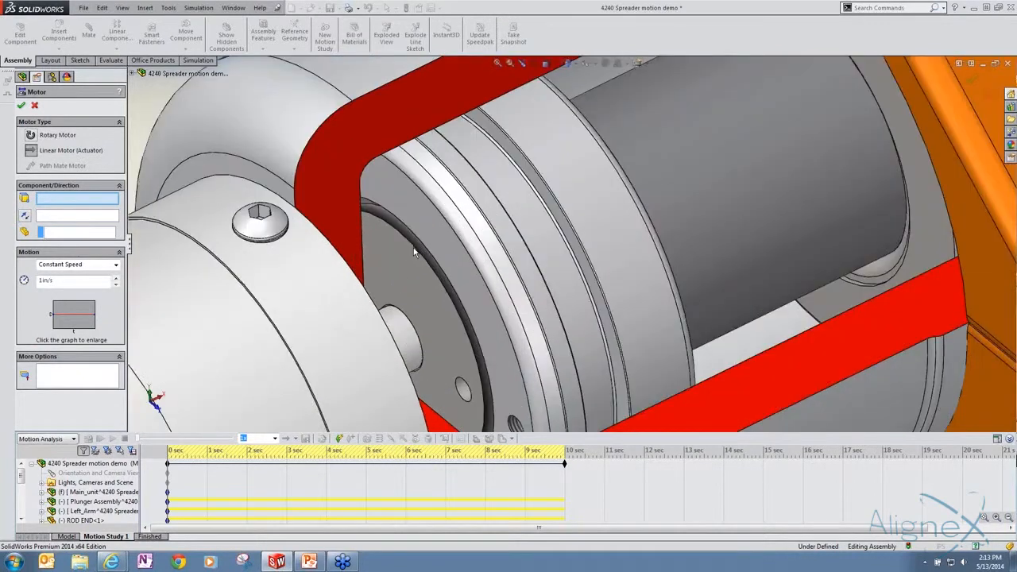
pyautogui.click(413, 251)
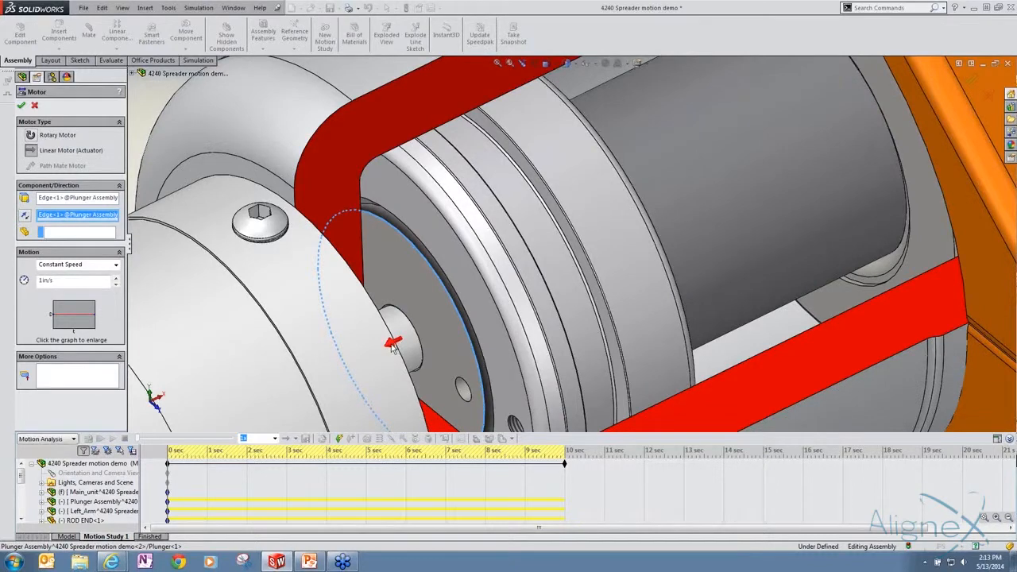
pyautogui.click(26, 218)
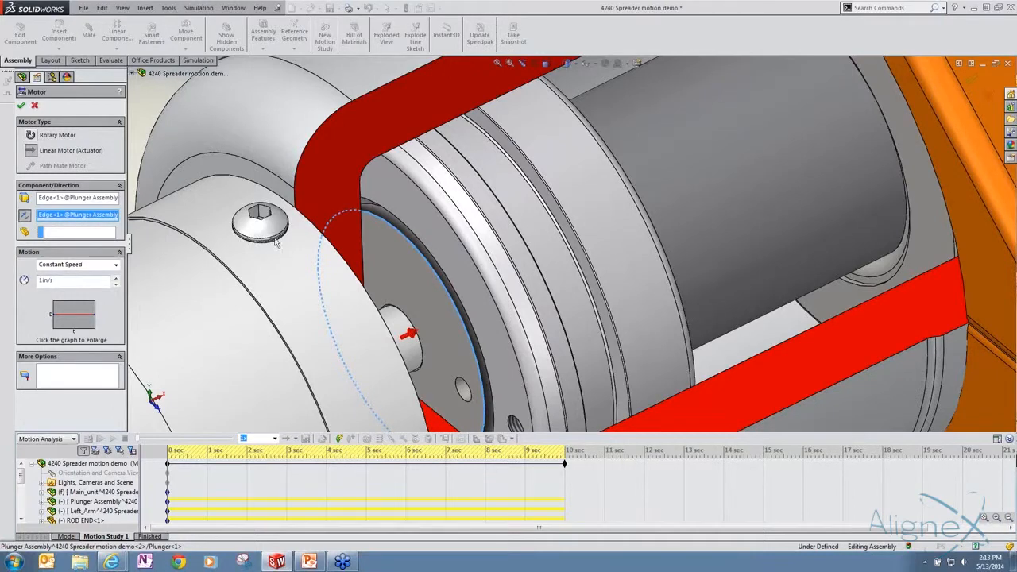
# - Set the linear motor's motion to Distance with a 2.25 in displacement and accept the motor
pyautogui.click(113, 265)
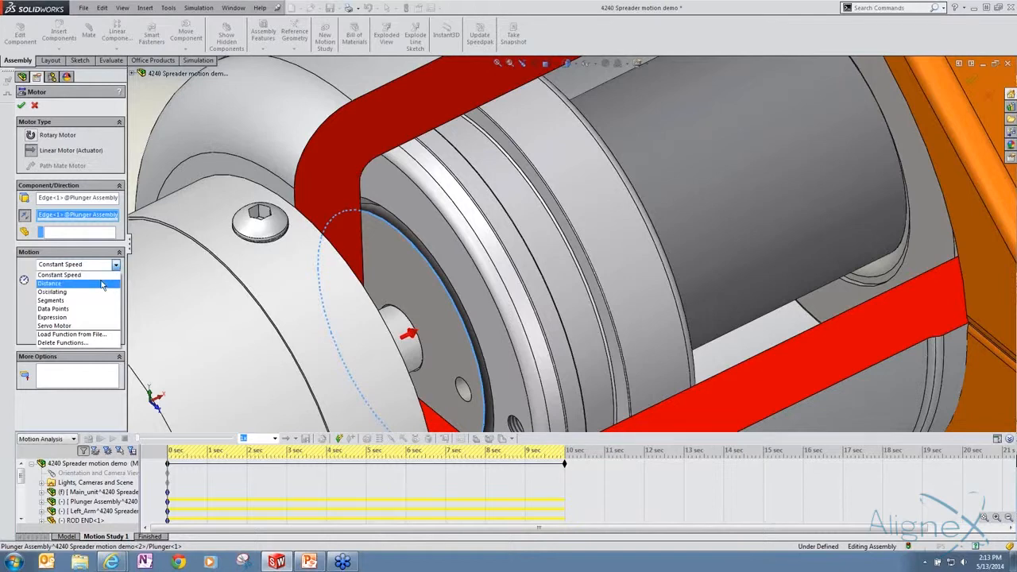
pyautogui.click(101, 284)
pyautogui.doubleClick(93, 284)
pyautogui.write('2.25')
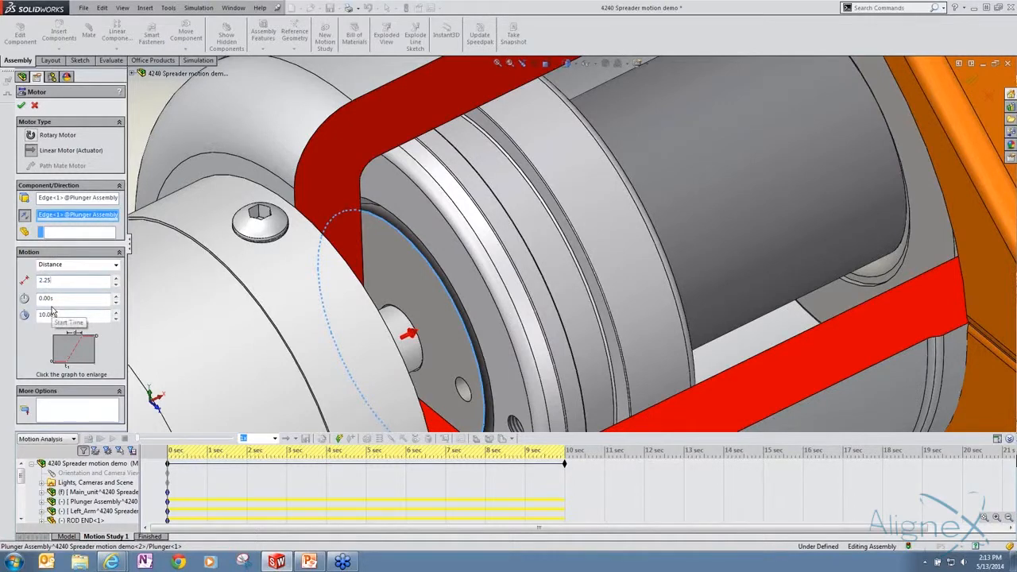
pyautogui.click(22, 107)
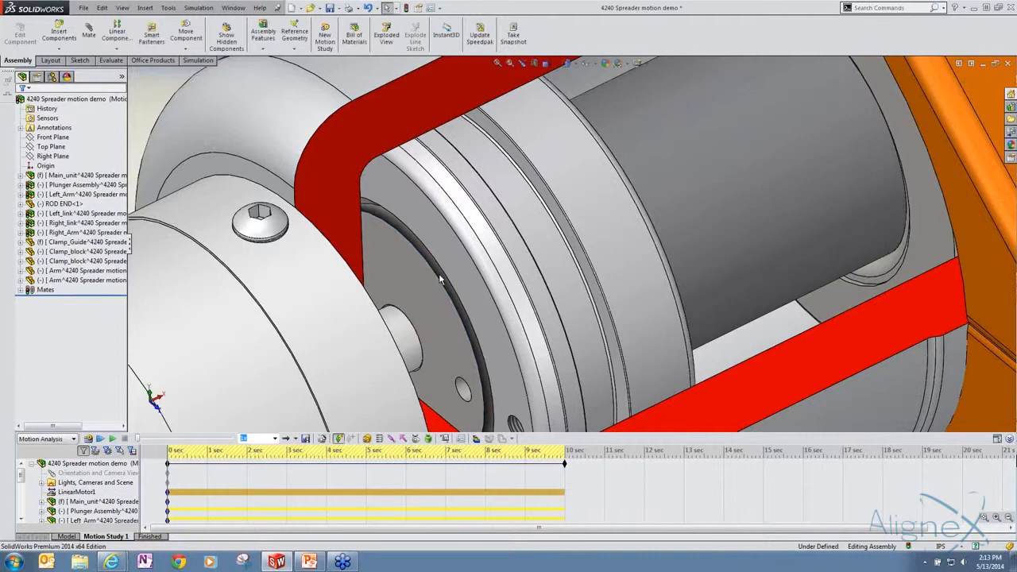
# - Add a constant action-only force of 4500 lbf on the outer end face of clamp block <2>, reversed to push inward
pyautogui.scroll(1, 439, 273)
pyautogui.scroll(8, 892, 206)
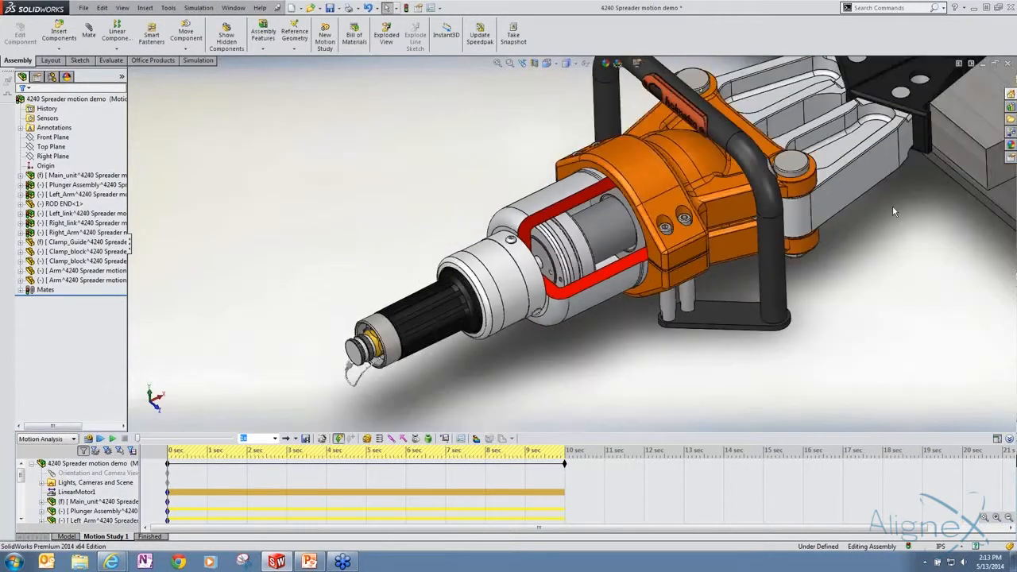
pyautogui.scroll(3, 879, 172)
pyautogui.moveTo(880, 172); pyautogui.dragTo(774, 173, button='middle')
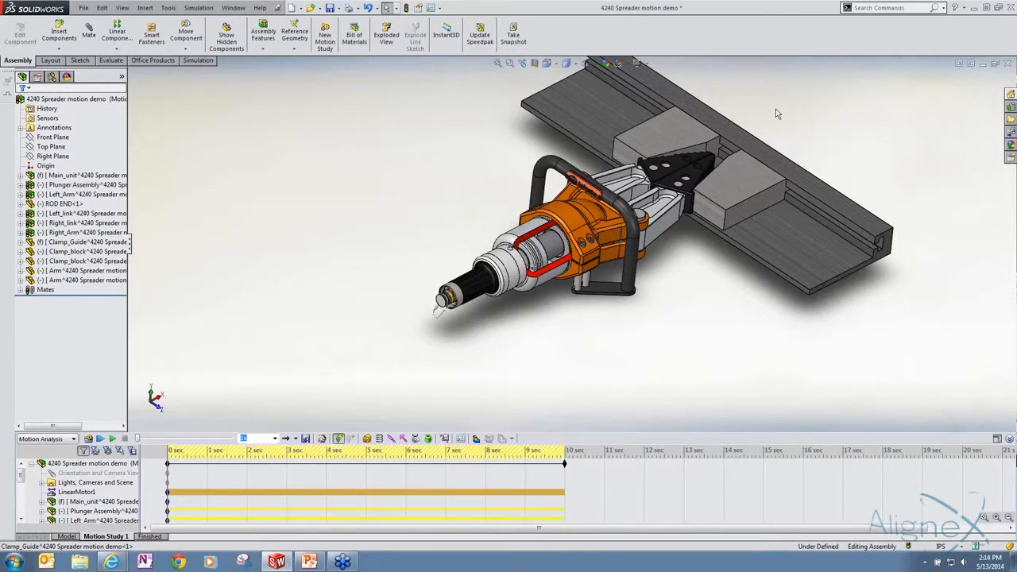
pyautogui.scroll(-2, 775, 109)
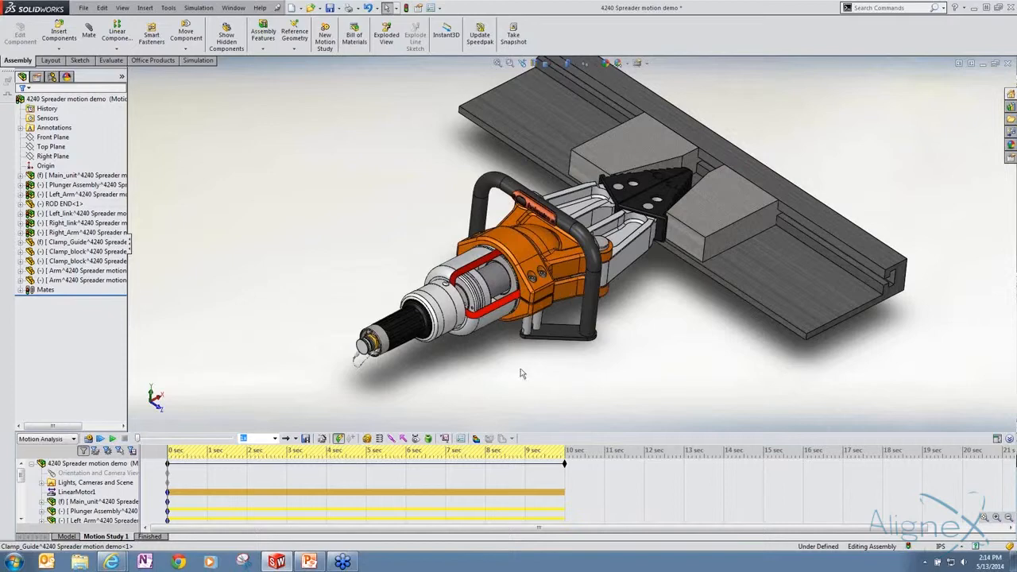
pyautogui.click(402, 440)
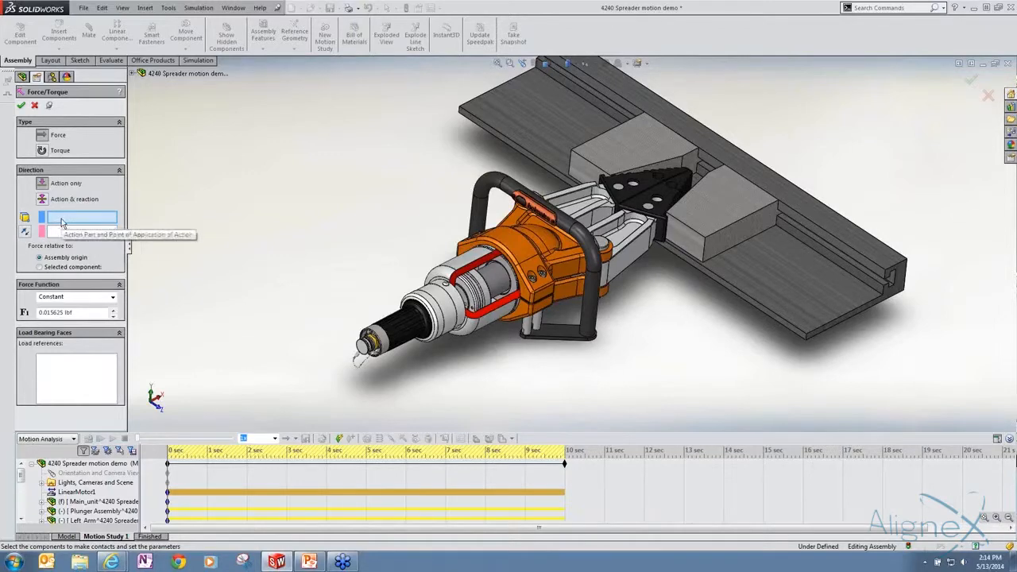
pyautogui.click(725, 243)
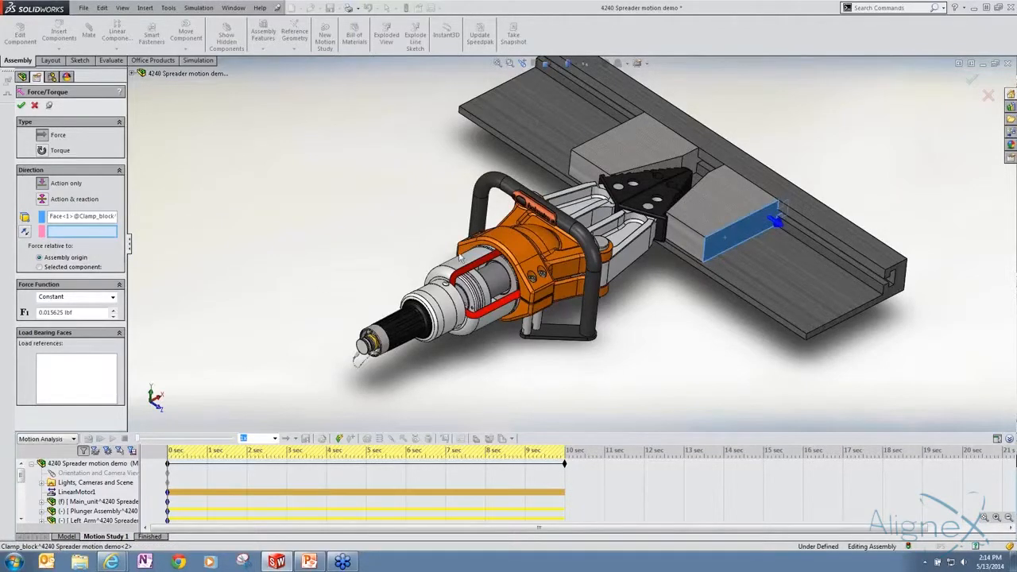
pyautogui.click(25, 231)
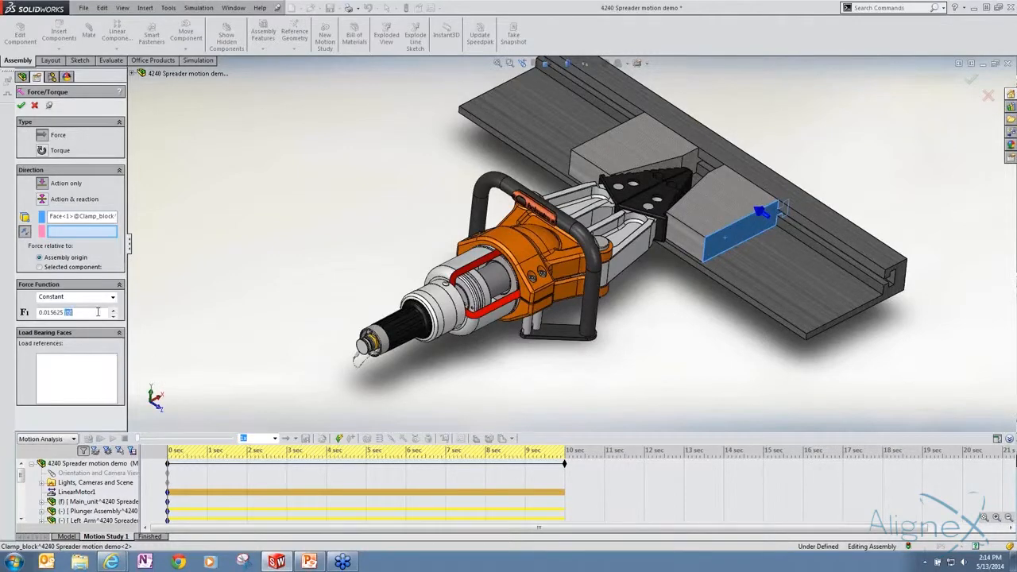
pyautogui.moveTo(99, 312); pyautogui.dragTo(41, 312)
pyautogui.write('4500')
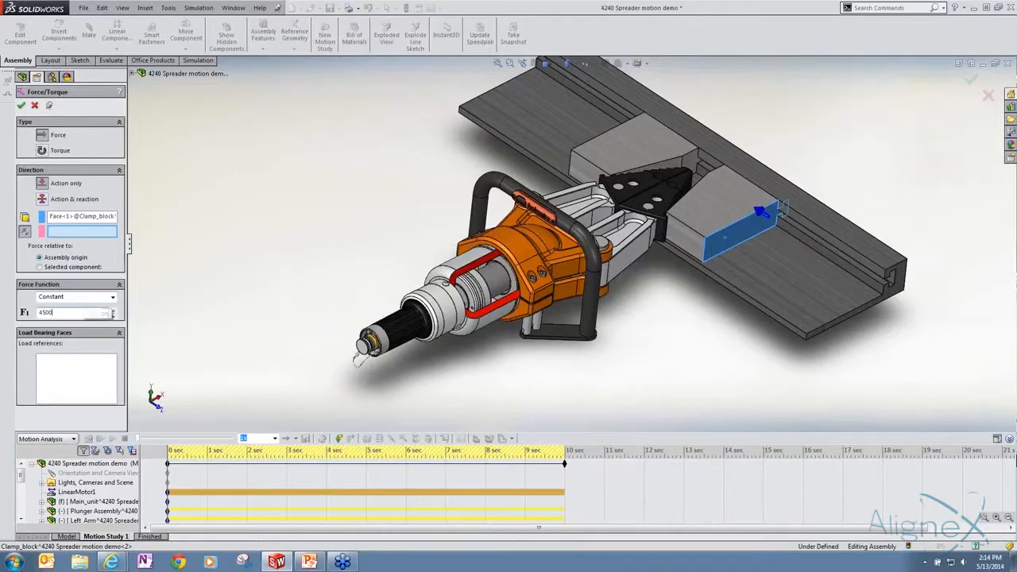
pyautogui.click(21, 106)
# - Add a constant action-only force of 4500 lbf on the outer end face of clamp block <1> and finish adding forces
pyautogui.moveTo(349, 190); pyautogui.dragTo(285, 171, button='middle')
pyautogui.click(283, 172)
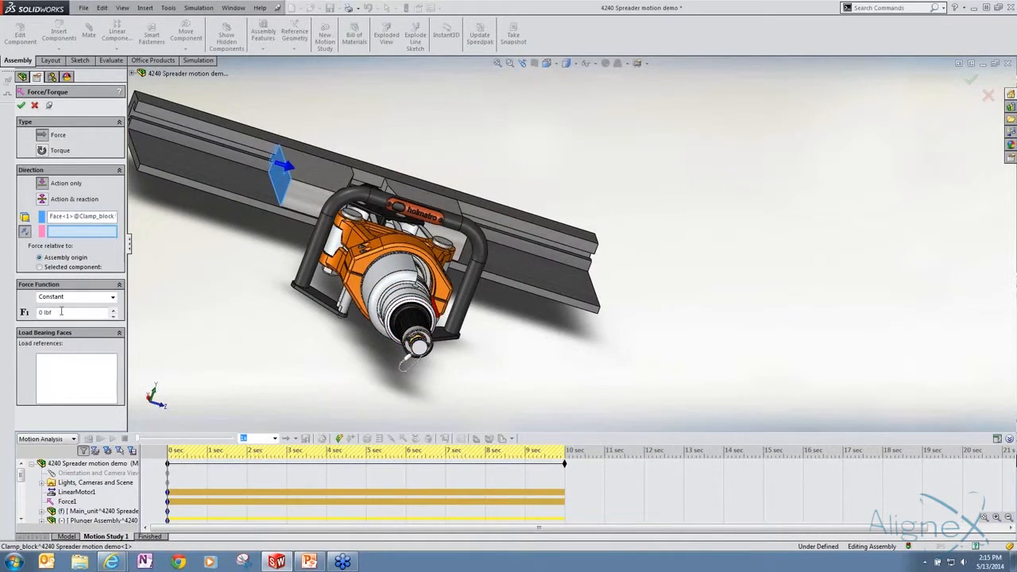
pyautogui.moveTo(62, 313); pyautogui.dragTo(39, 313)
pyautogui.write('4500')
pyautogui.click(48, 108)
pyautogui.click(21, 106)
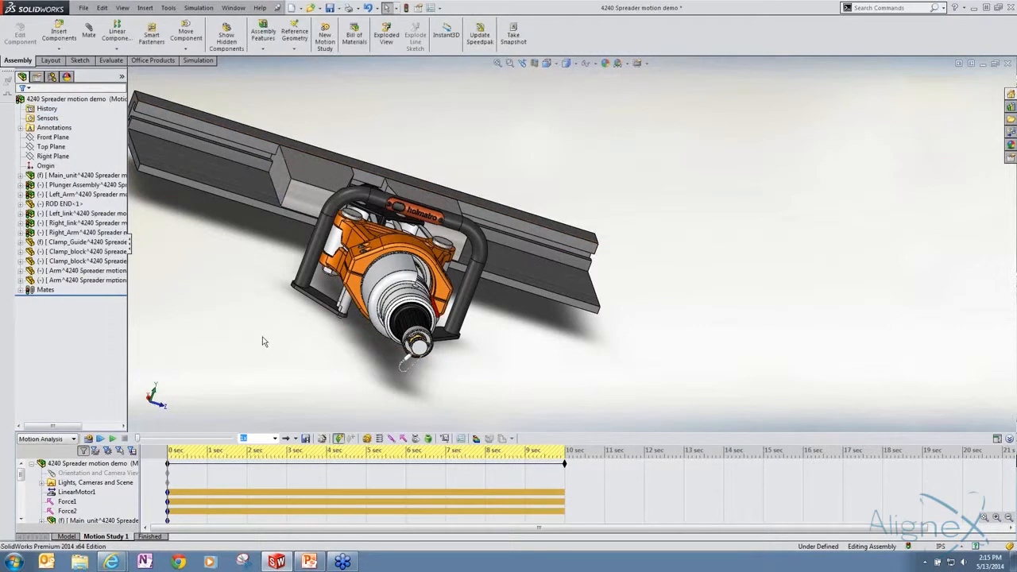
# - Enlarge the motion study timeline area and check the linear motor and both forces highlighted on the model
pyautogui.moveTo(257, 336); pyautogui.dragTo(180, 433, button='middle')
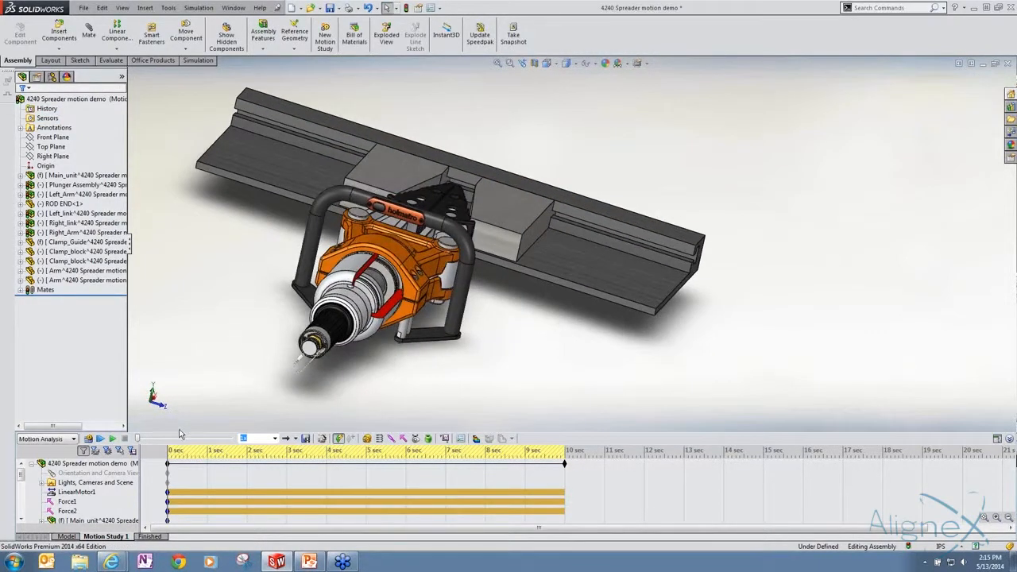
pyautogui.moveTo(178, 431); pyautogui.dragTo(179, 350)
pyautogui.click(70, 410)
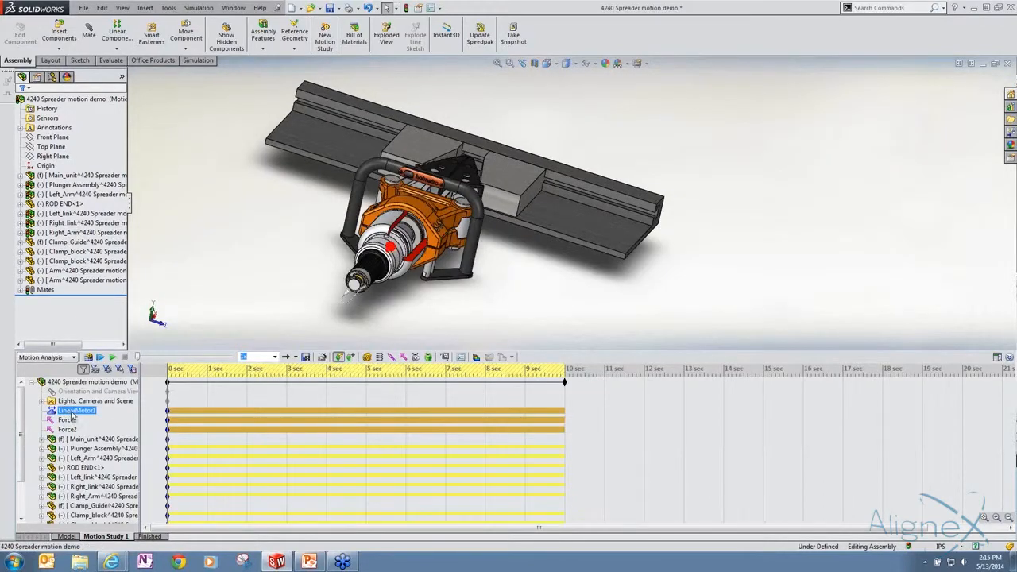
pyautogui.keyDown('ctrl'); pyautogui.click(67, 419); pyautogui.keyUp('ctrl')
pyautogui.click(68, 428)
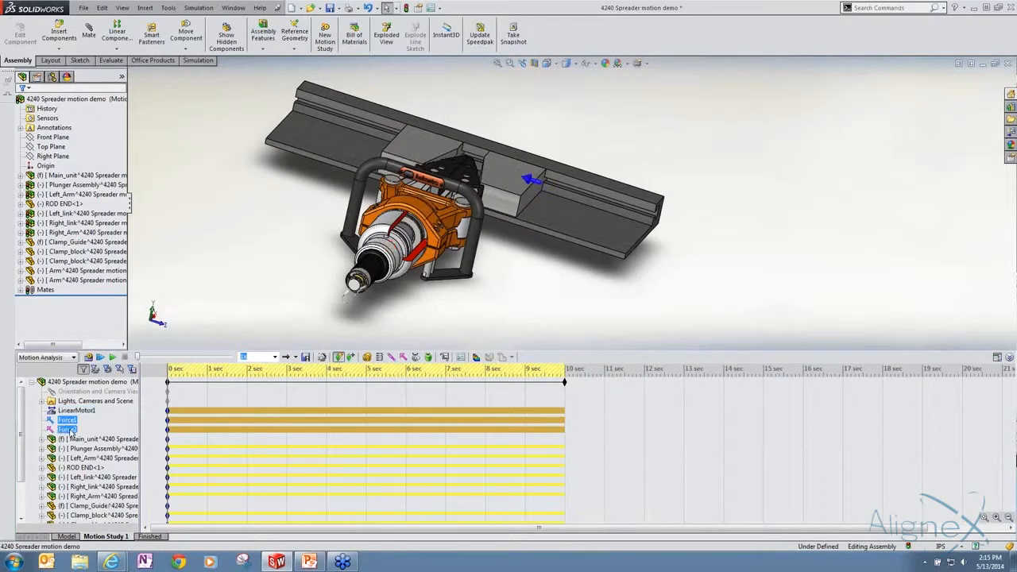
pyautogui.click(282, 256)
pyautogui.moveTo(282, 253); pyautogui.dragTo(252, 256, button='middle')
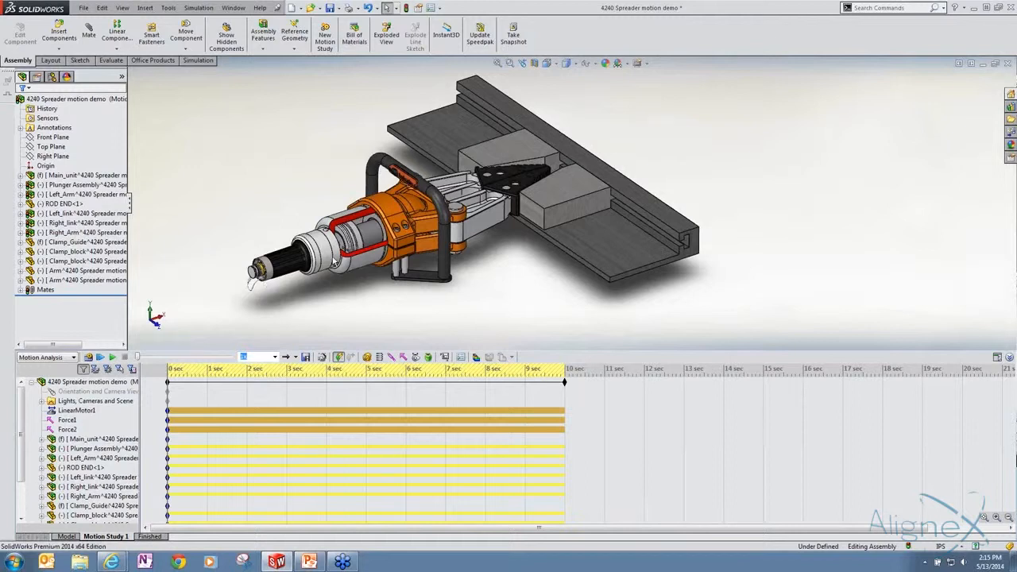
# - Start a solid body contact using contact groups, with the left and right arms in one group and both clamp blocks in the other
pyautogui.click(419, 358)
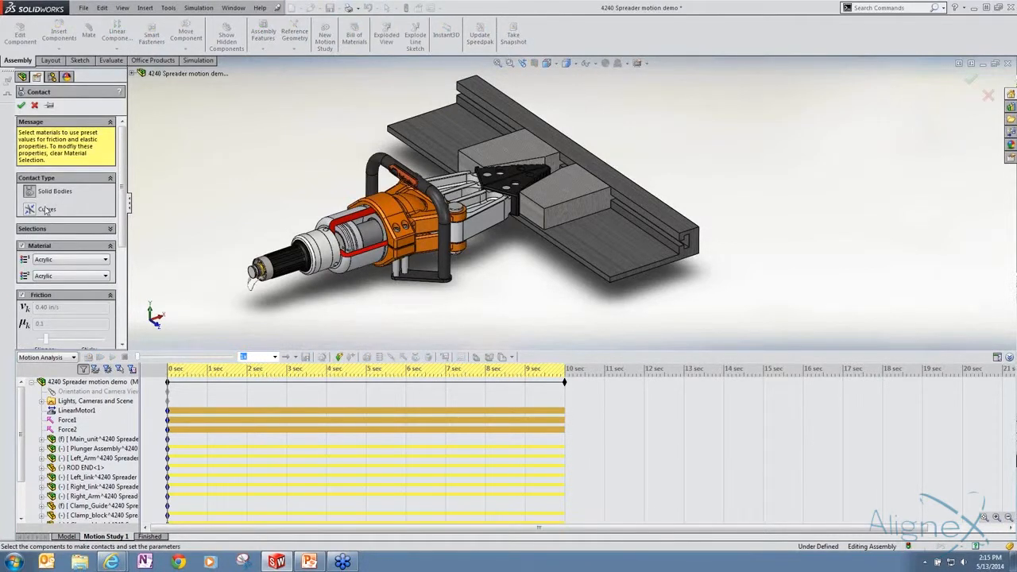
pyautogui.click(81, 230)
pyautogui.click(66, 240)
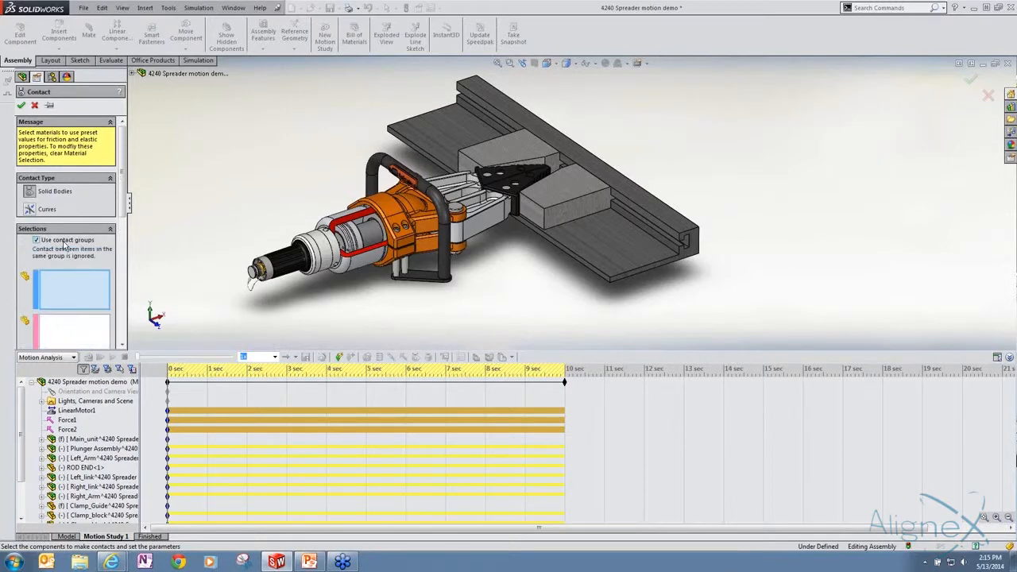
pyautogui.click(523, 183)
pyautogui.click(524, 183)
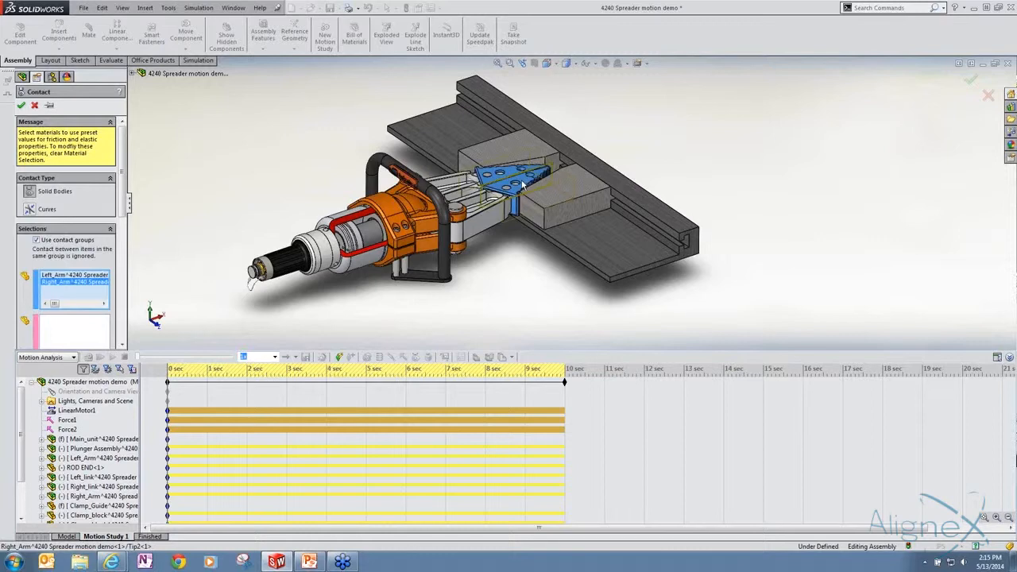
pyautogui.click(68, 334)
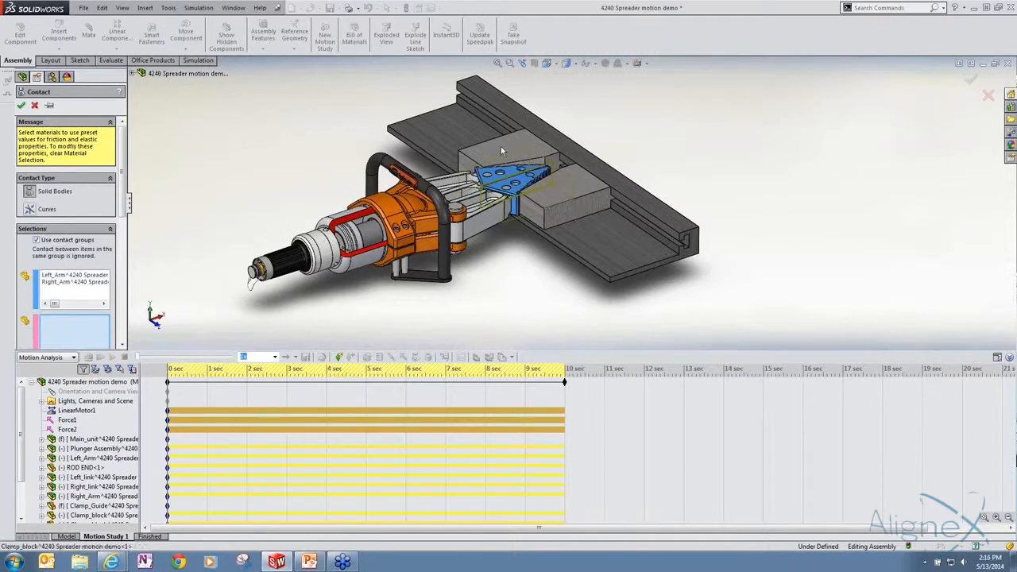
pyautogui.click(501, 146)
pyautogui.click(570, 196)
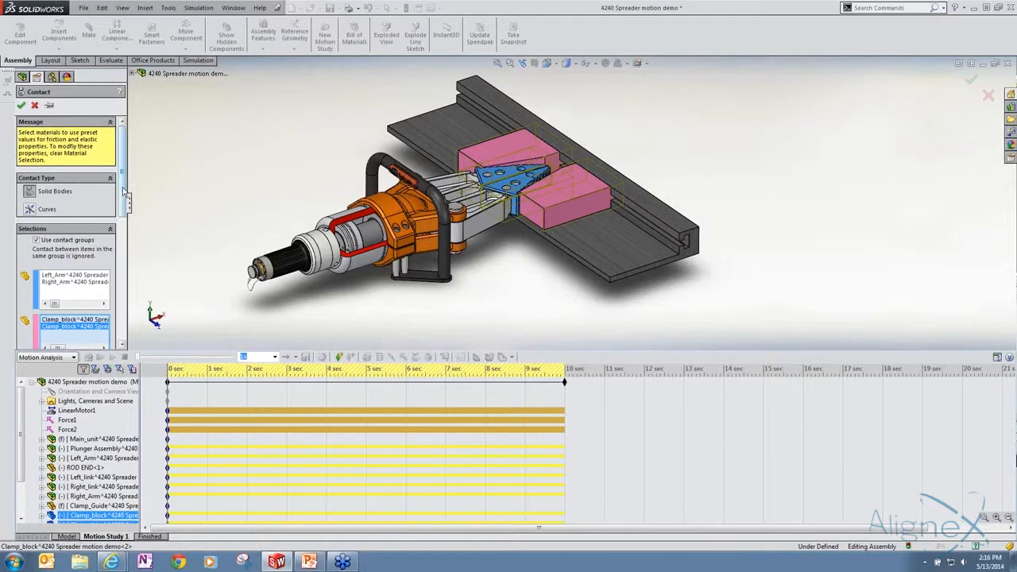
# - Set both contact materials to Steel (Dry)
pyautogui.moveTo(122, 189); pyautogui.dragTo(123, 231)
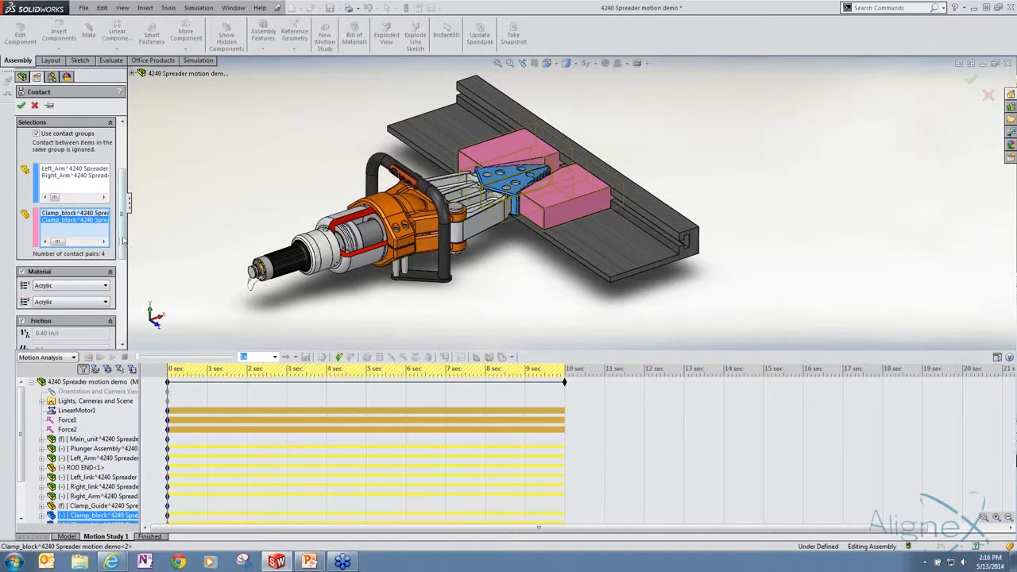
pyautogui.scroll(-2, 123, 235)
pyautogui.click(70, 234)
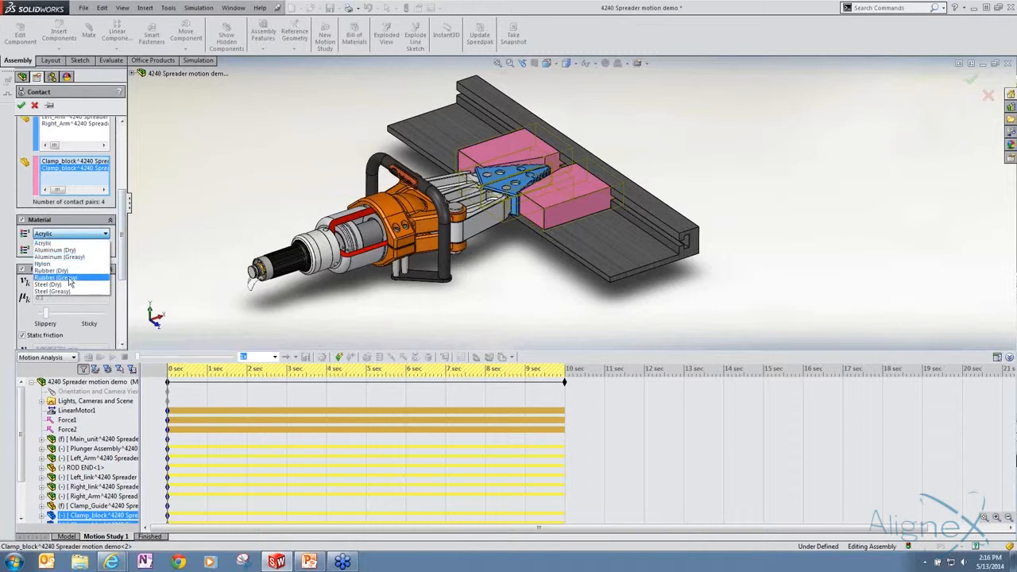
pyautogui.click(67, 285)
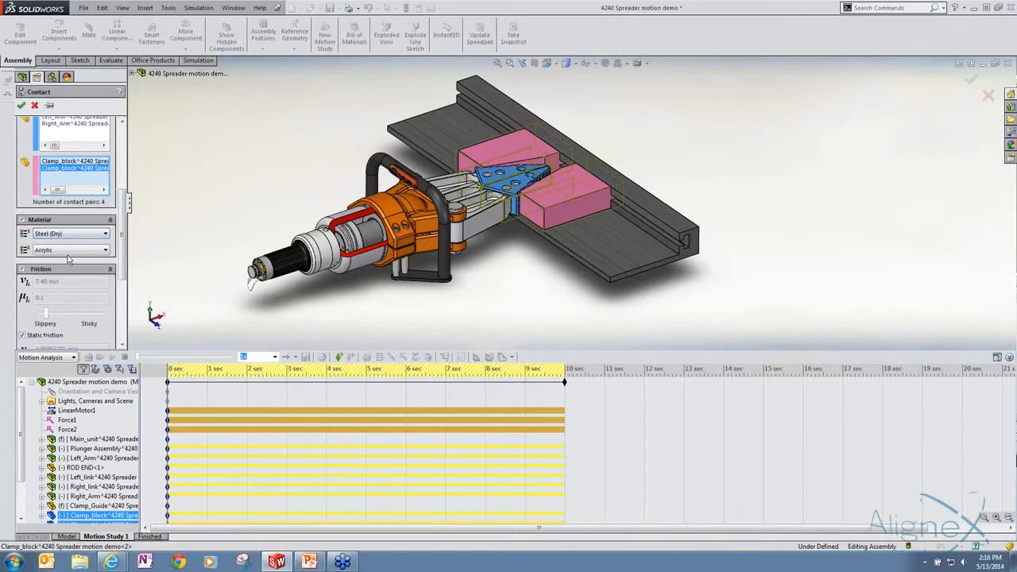
pyautogui.click(69, 250)
pyautogui.click(72, 301)
# - Clear the contact's preset material option and turn off its friction, keeping the Impact elastic properties
pyautogui.scroll(-3, 123, 250)
pyautogui.scroll(-2, 123, 259)
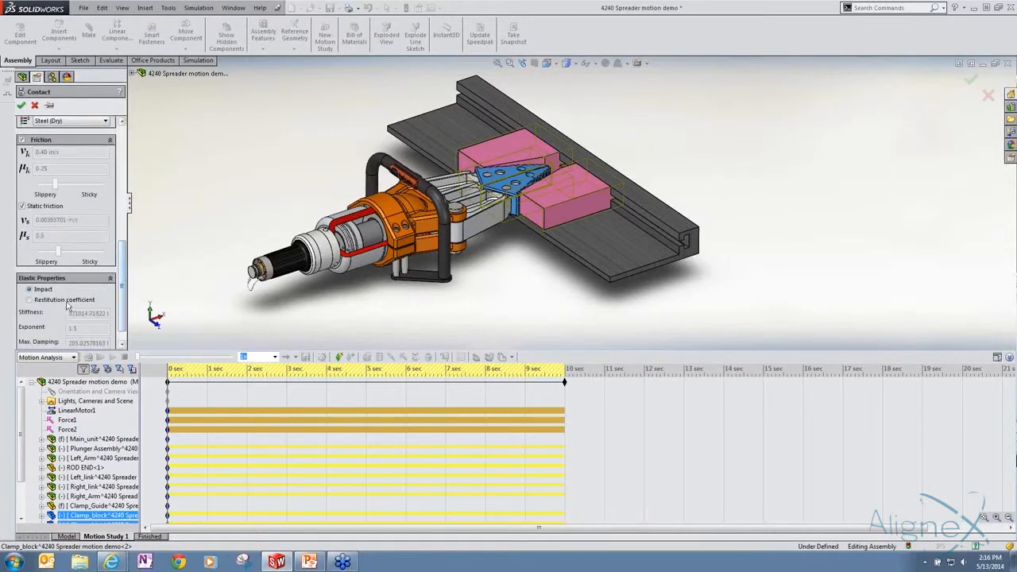
pyautogui.scroll(4, 124, 290)
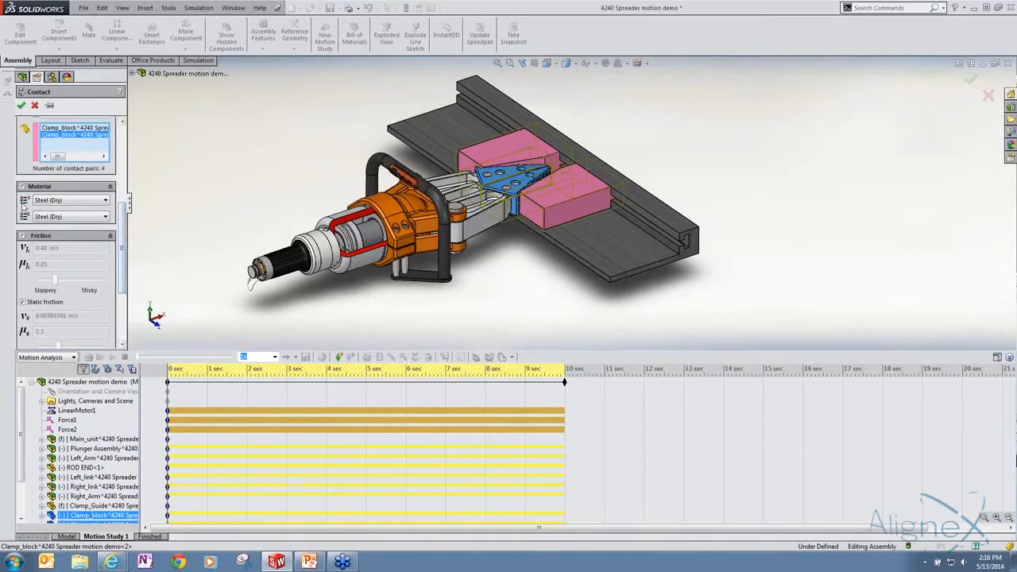
pyautogui.click(21, 186)
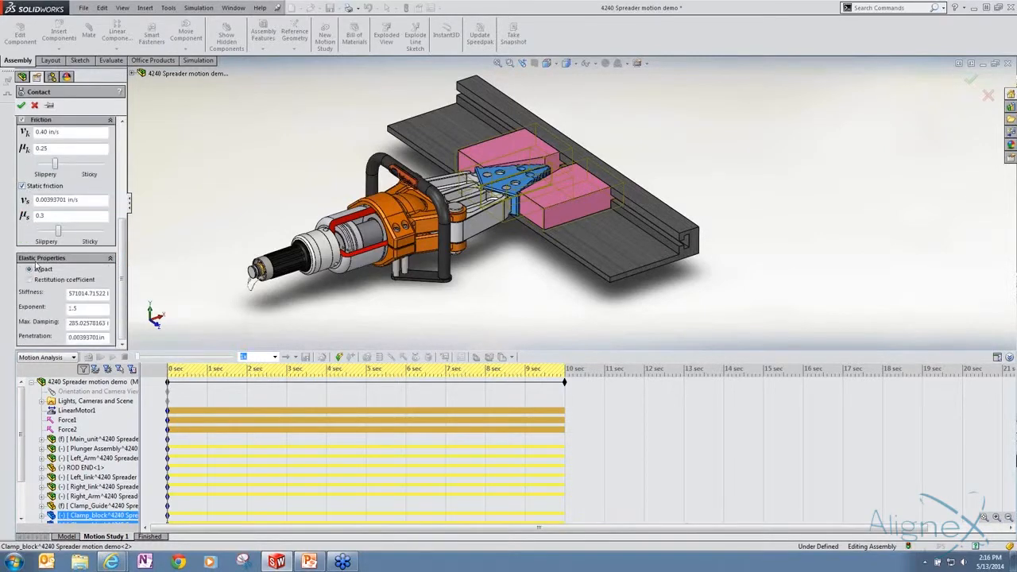
pyautogui.click(21, 119)
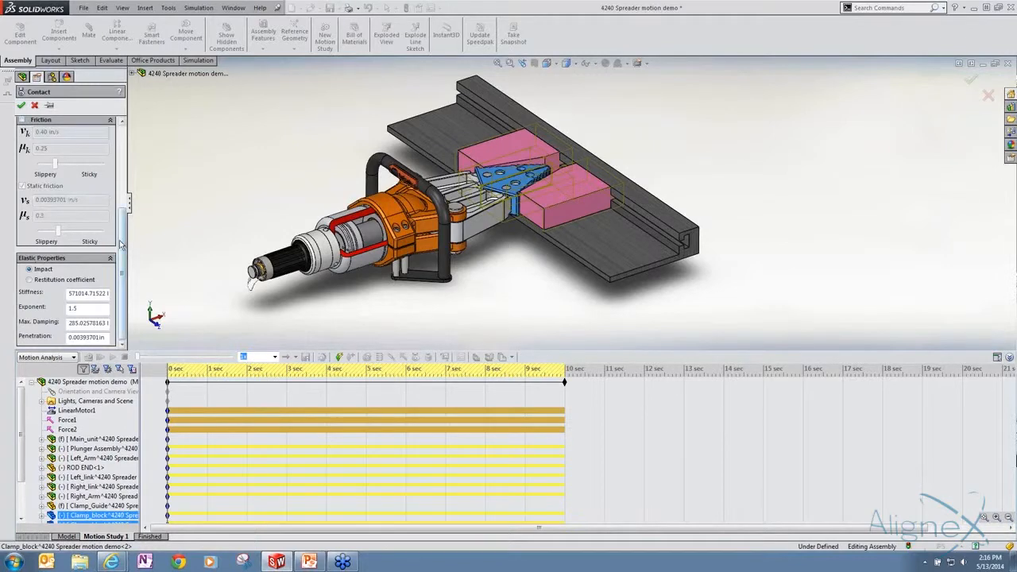
# - Copy the contact's stiffness value, 571014.71522, into its maximum damping and accept the contact
pyautogui.moveTo(123, 242); pyautogui.dragTo(119, 274)
pyautogui.doubleClick(80, 293)
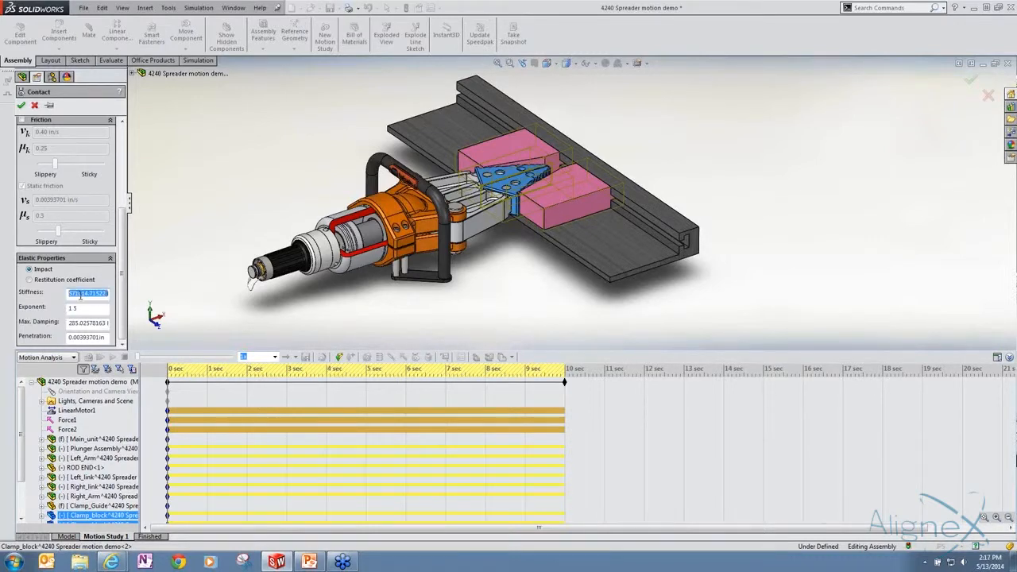
pyautogui.click(76, 308)
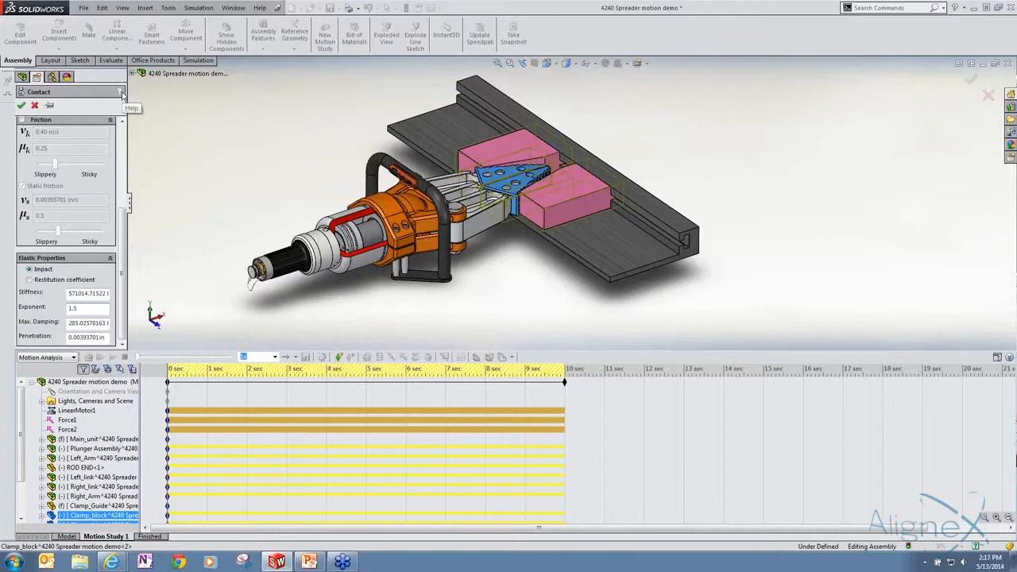
pyautogui.click(97, 306)
pyautogui.doubleClick(90, 294)
pyautogui.hotkey('ctrl', 'c')
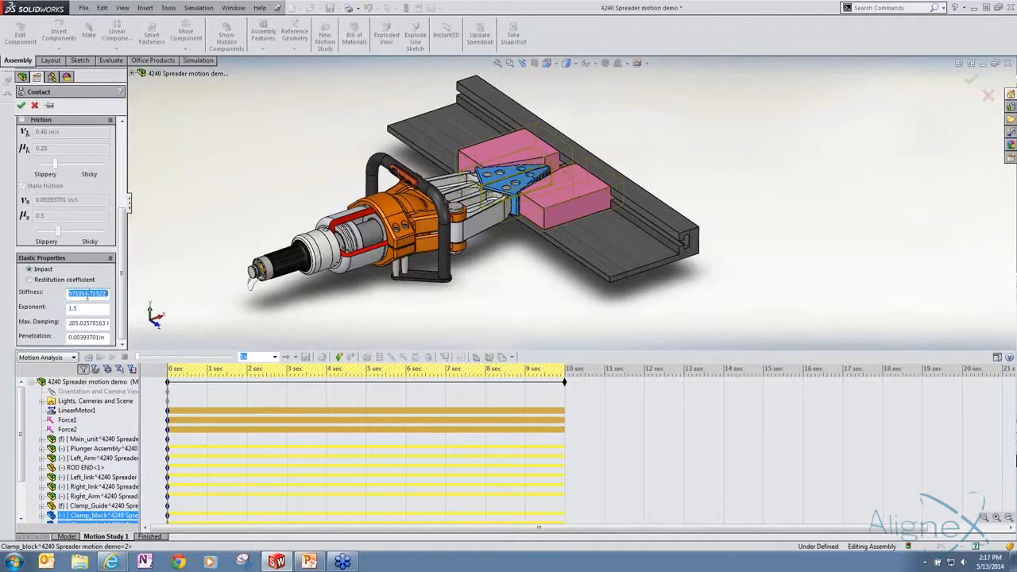
pyautogui.doubleClick(87, 322)
pyautogui.hotkey('ctrl', 'v')
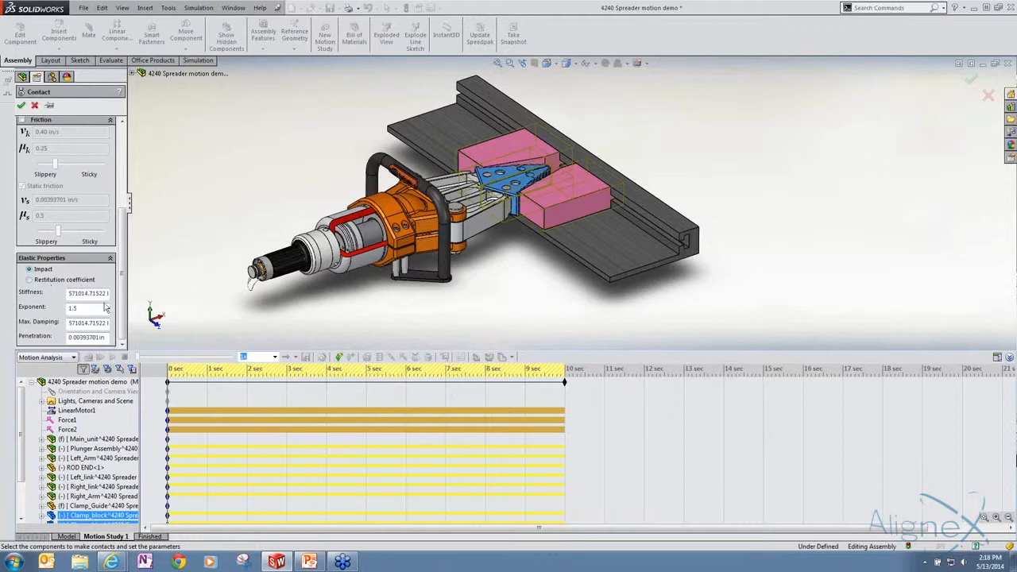
pyautogui.click(21, 107)
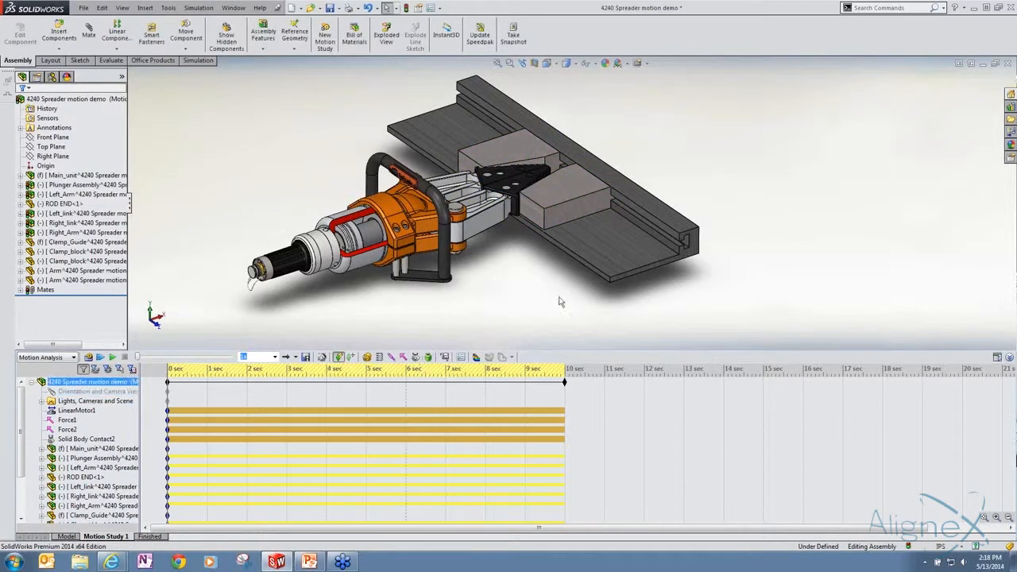
# - Add gravity of 386.09 in/s^2 along the Y axis to the motion study
pyautogui.scroll(-4, 665, 179)
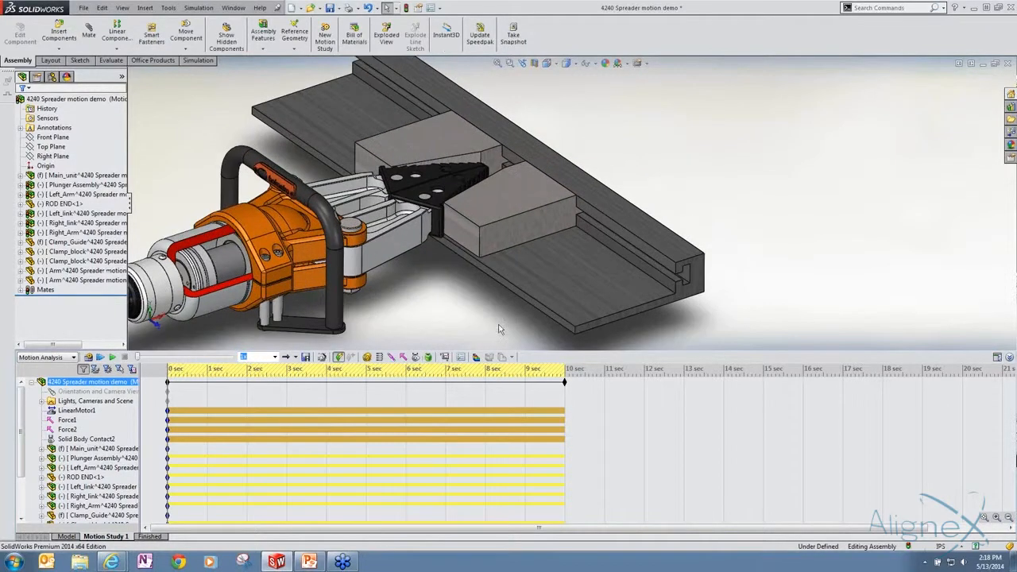
pyautogui.moveTo(550, 267); pyautogui.dragTo(525, 223, button='middle')
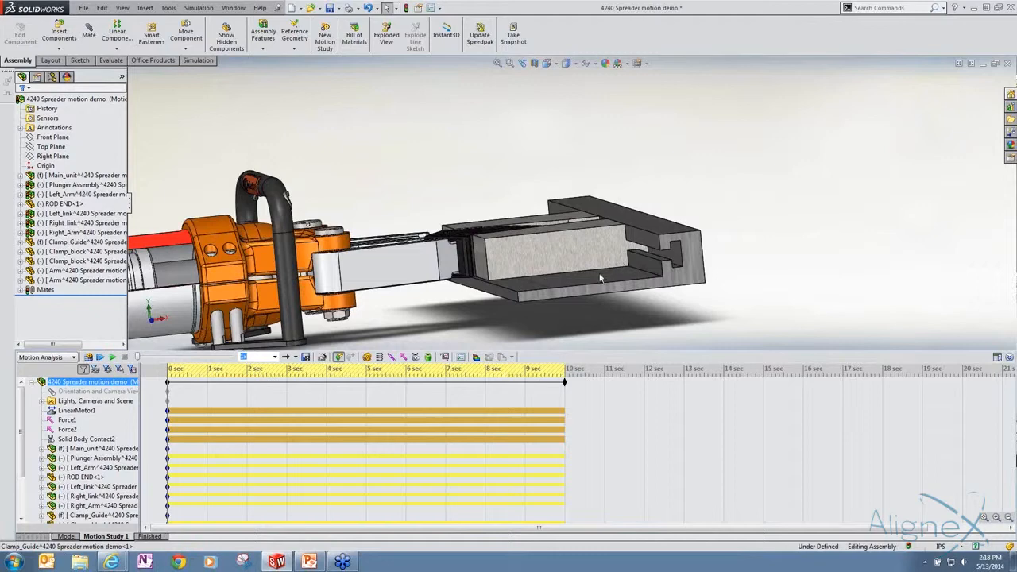
pyautogui.moveTo(451, 299); pyautogui.dragTo(468, 318, button='middle')
pyautogui.scroll(3, 469, 321)
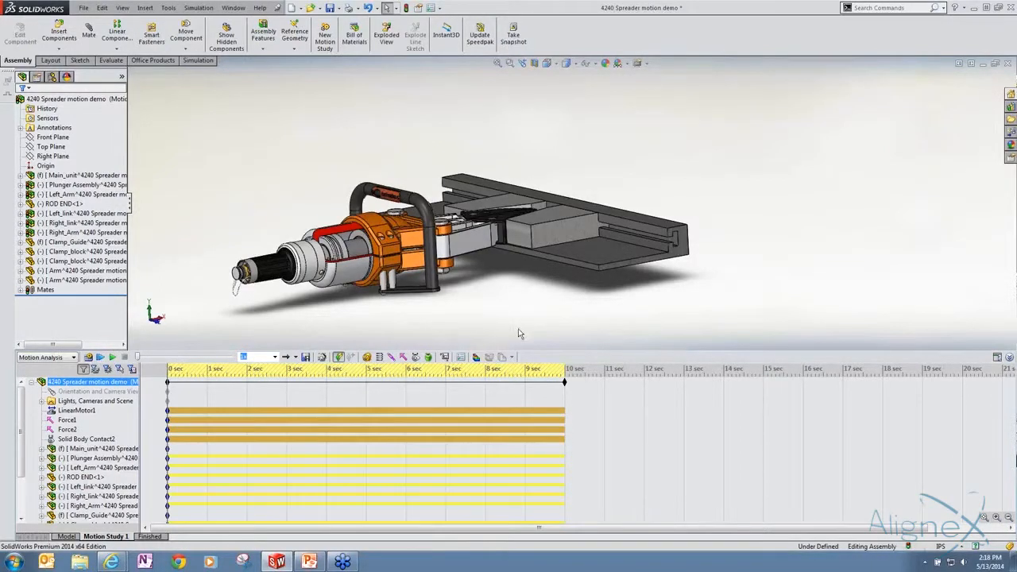
pyautogui.click(427, 358)
pyautogui.click(71, 151)
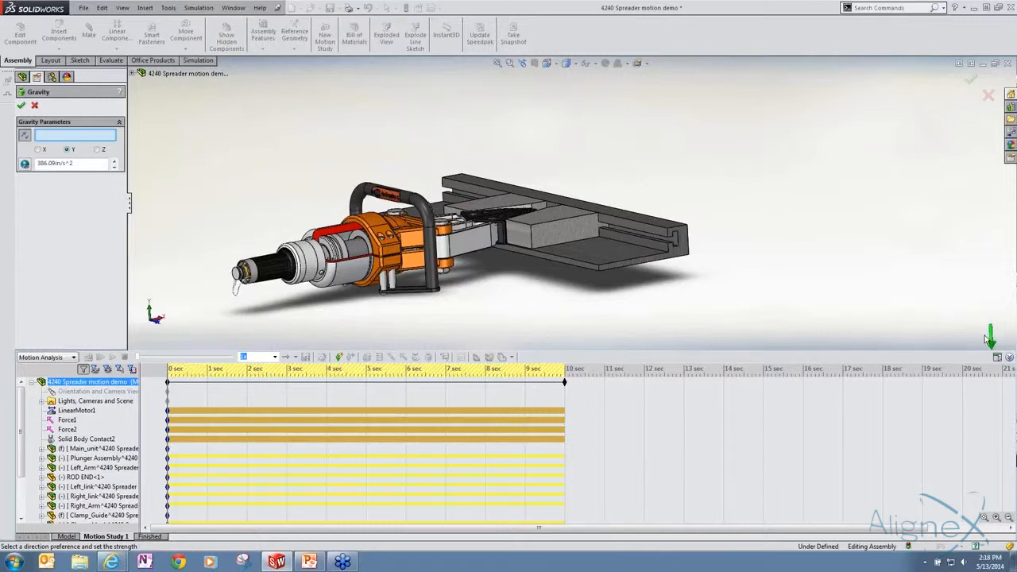
pyautogui.click(22, 106)
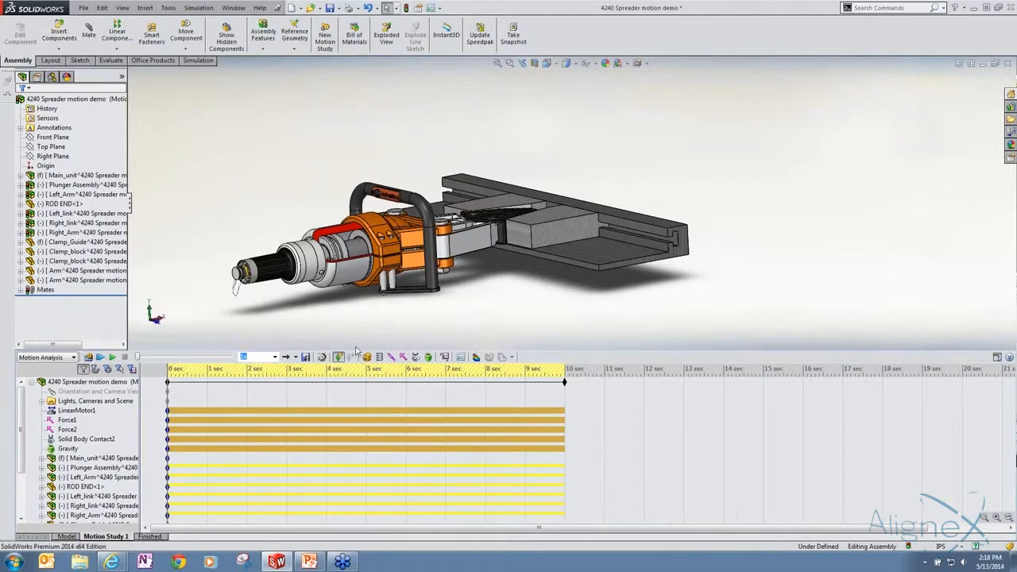
# - Set the motion analysis to 5 frames per second in the motion study properties
pyautogui.click(459, 359)
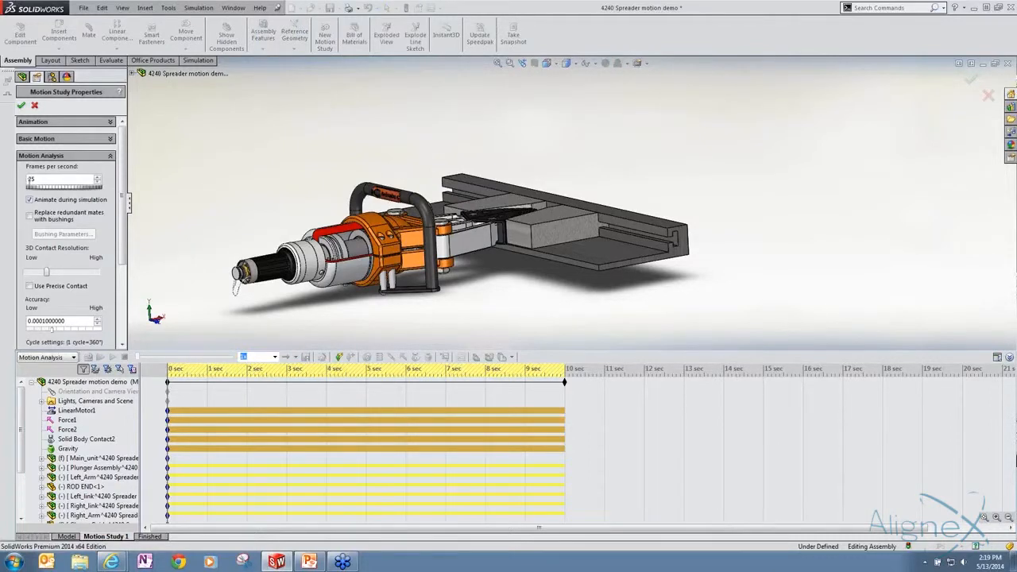
pyautogui.doubleClick(44, 180)
pyautogui.write('5')
pyautogui.scroll(-2, 123, 236)
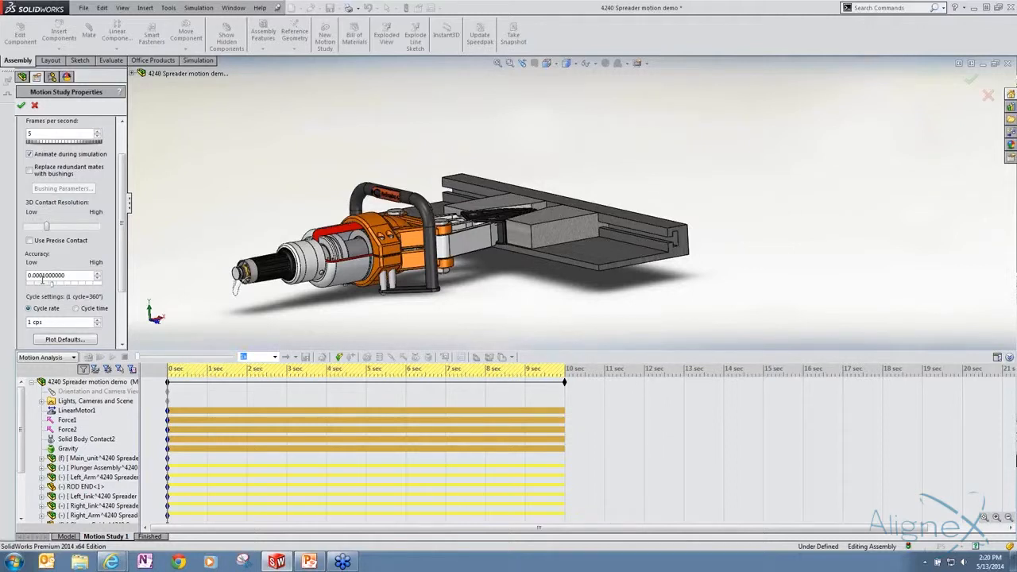
pyautogui.click(21, 105)
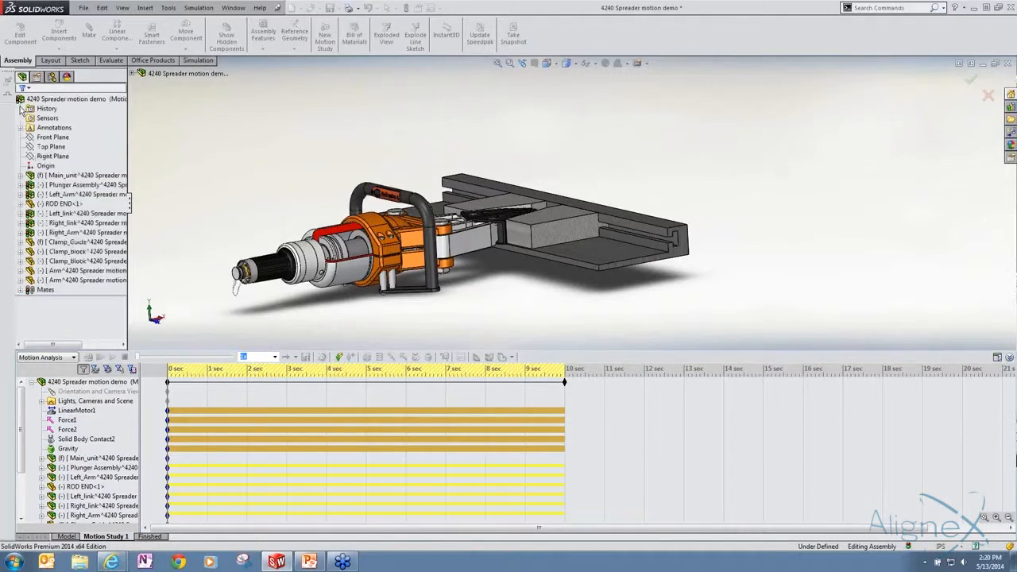
# - Calculate the motion study and close the motion analysis messages
pyautogui.moveTo(272, 154); pyautogui.dragTo(274, 201, button='middle')
pyautogui.click(90, 357)
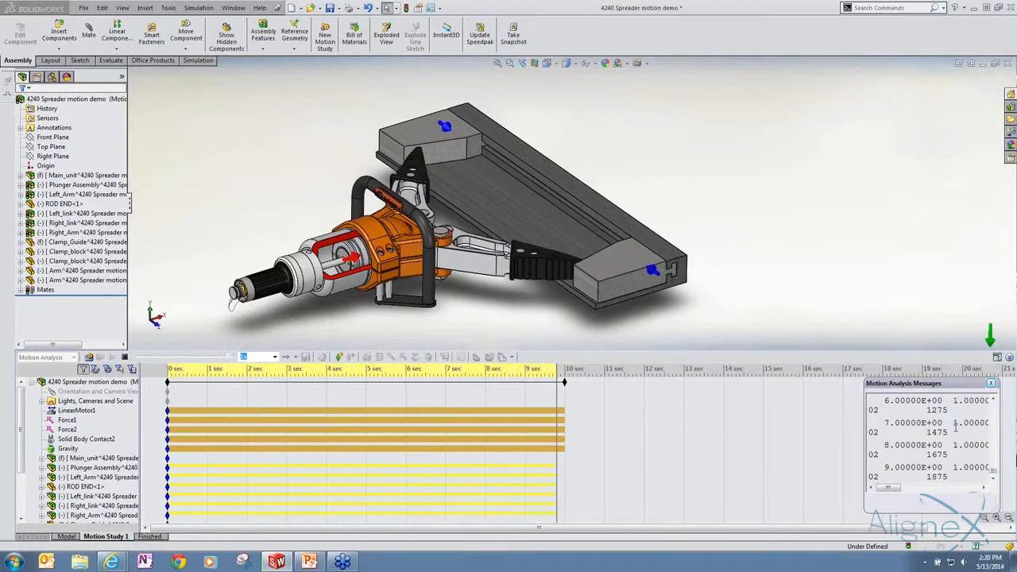
pyautogui.click(991, 384)
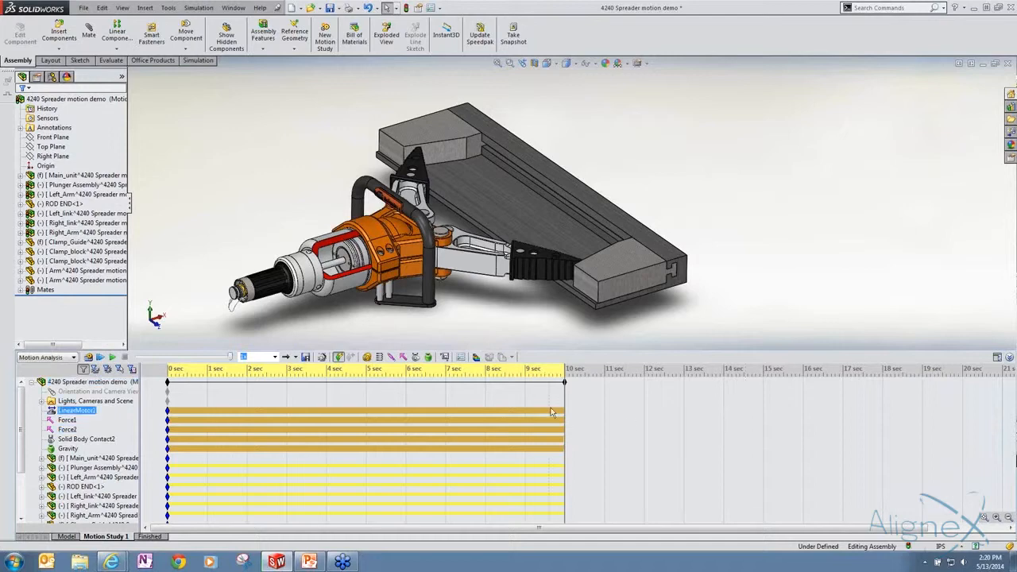
# - Return the timeline to 0 seconds and filter the motion study tree to show only results
pyautogui.moveTo(563, 397); pyautogui.dragTo(152, 414)
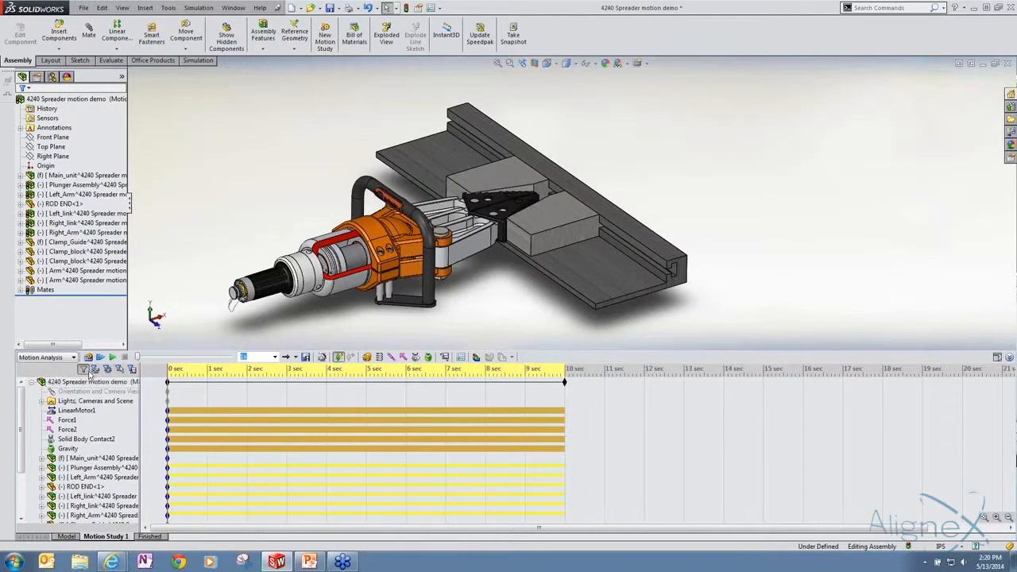
pyautogui.click(132, 370)
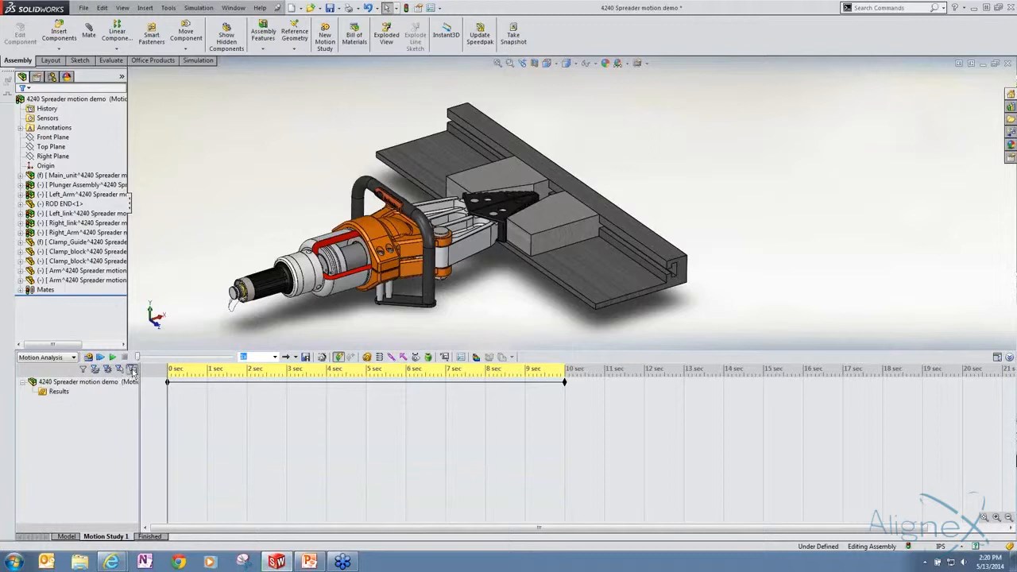
# - Create a results plot of the X component of the motor force for LinearMotor1 against time
pyautogui.click(57, 394)
pyautogui.click(445, 358)
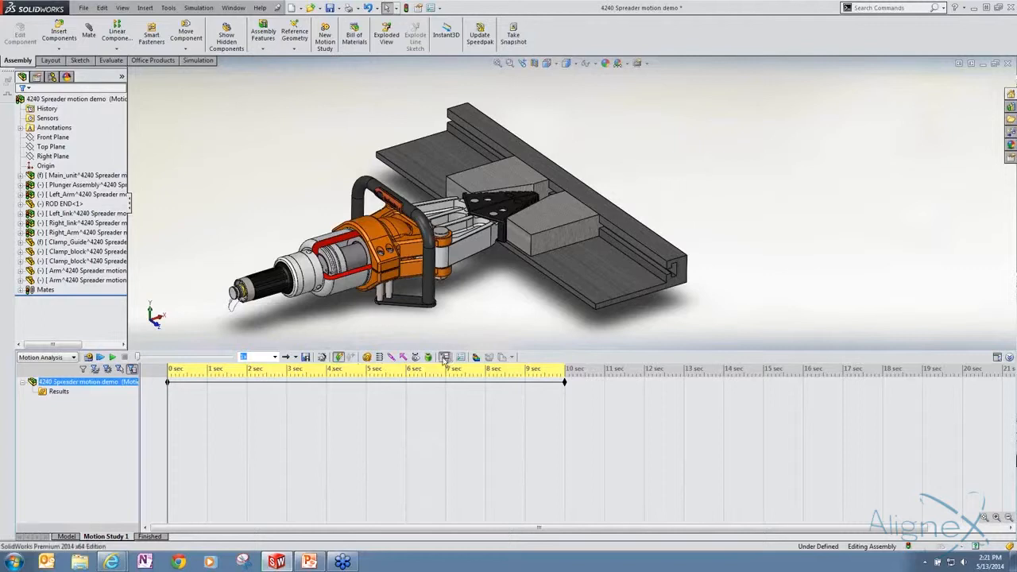
pyautogui.click(73, 135)
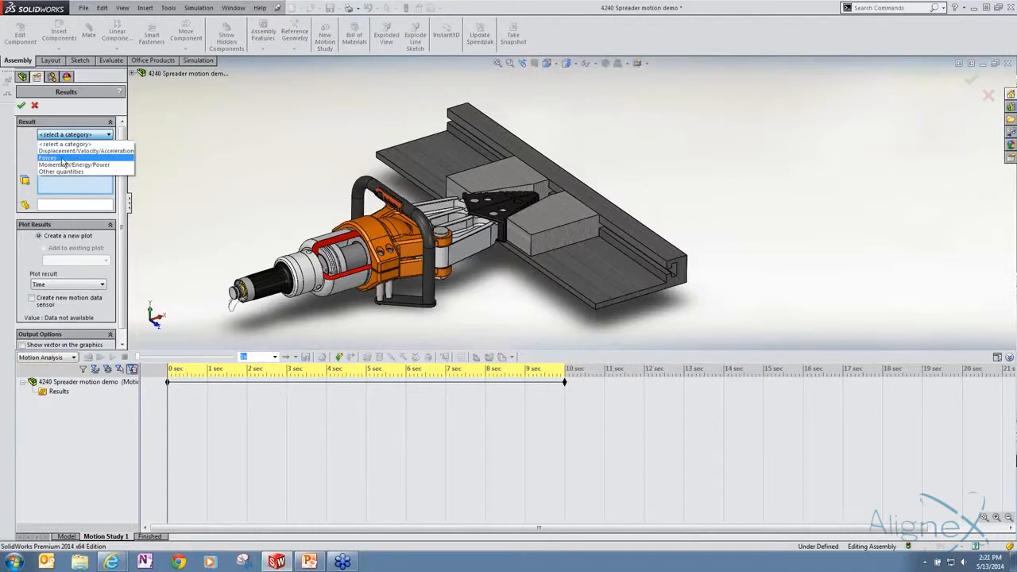
pyautogui.click(67, 157)
pyautogui.click(70, 150)
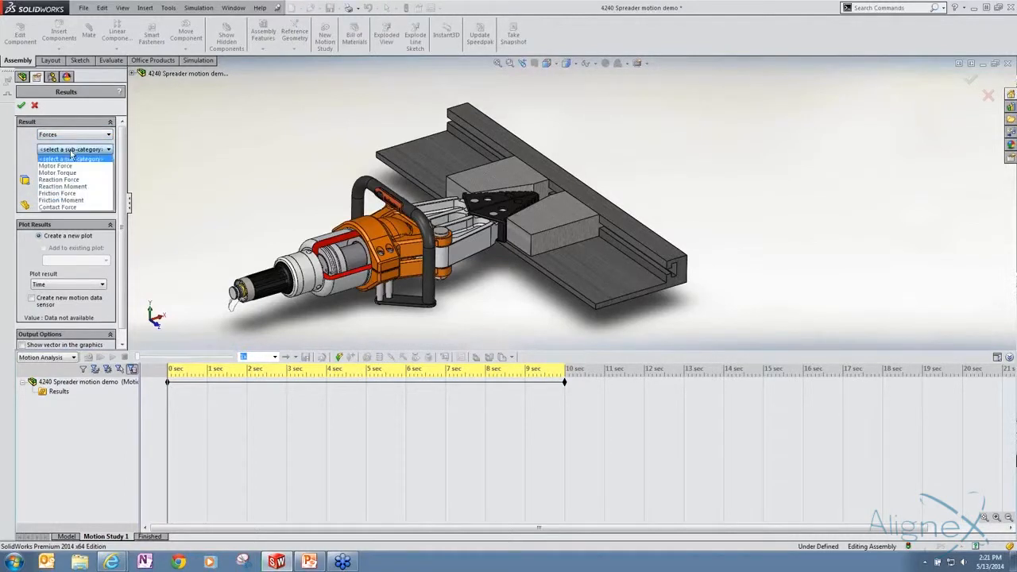
pyautogui.click(70, 166)
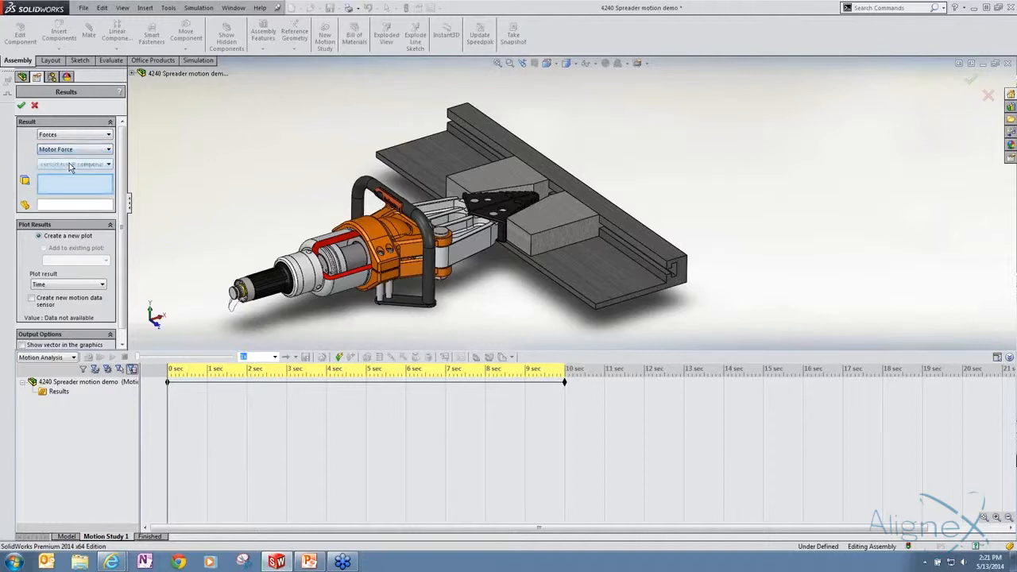
pyautogui.click(70, 165)
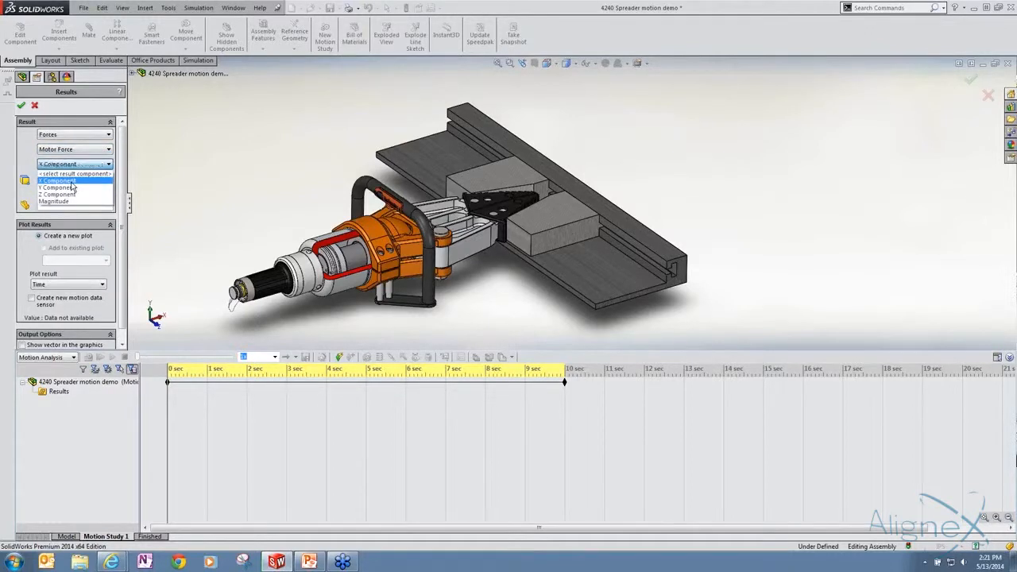
pyautogui.click(72, 186)
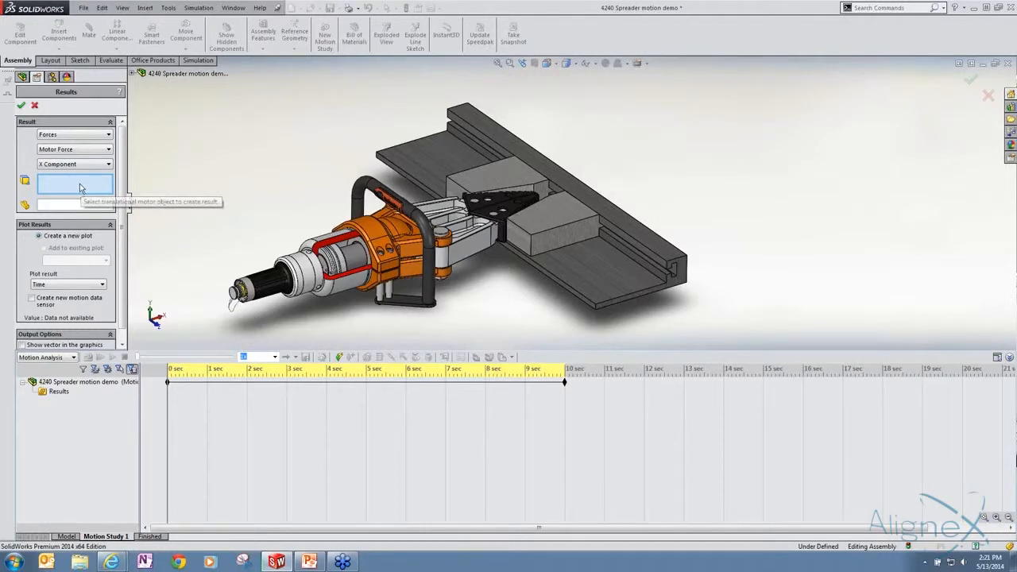
pyautogui.click(83, 370)
pyautogui.click(79, 411)
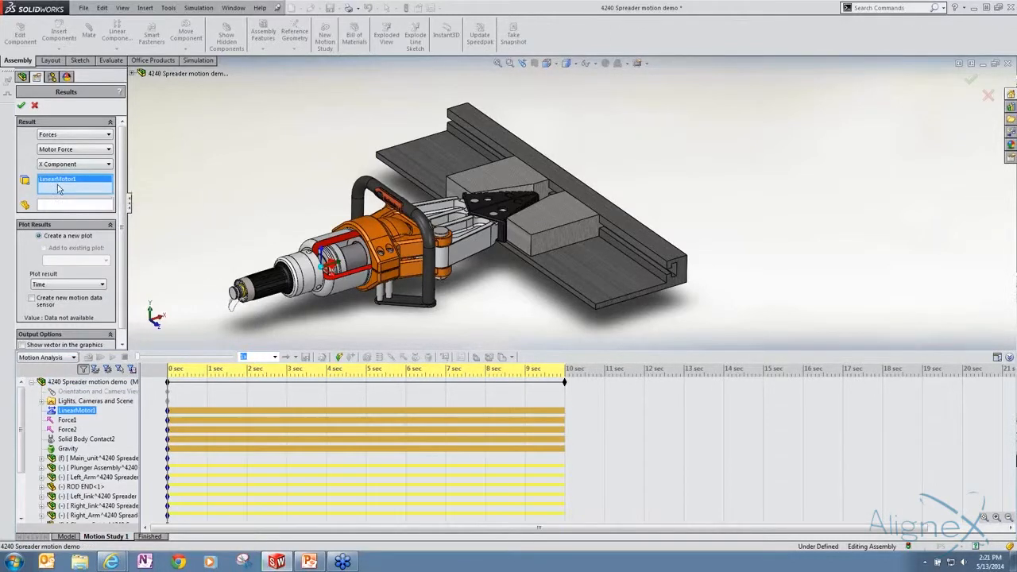
pyautogui.click(22, 104)
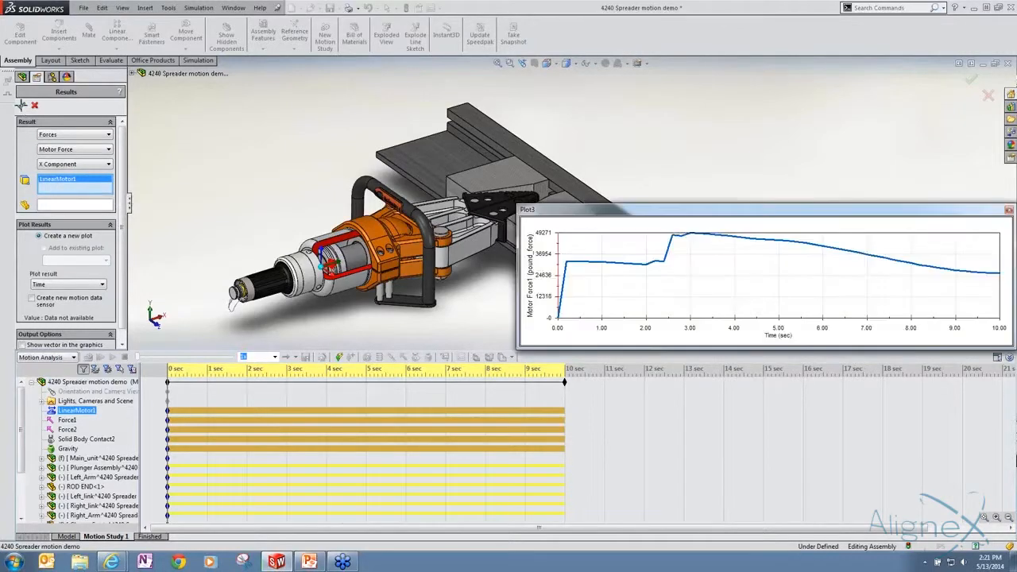
# - Enlarge the motor force plot to examine the curve over time, and close it
pyautogui.moveTo(628, 200); pyautogui.dragTo(289, 89)
pyautogui.moveTo(368, 226); pyautogui.dragTo(365, 439)
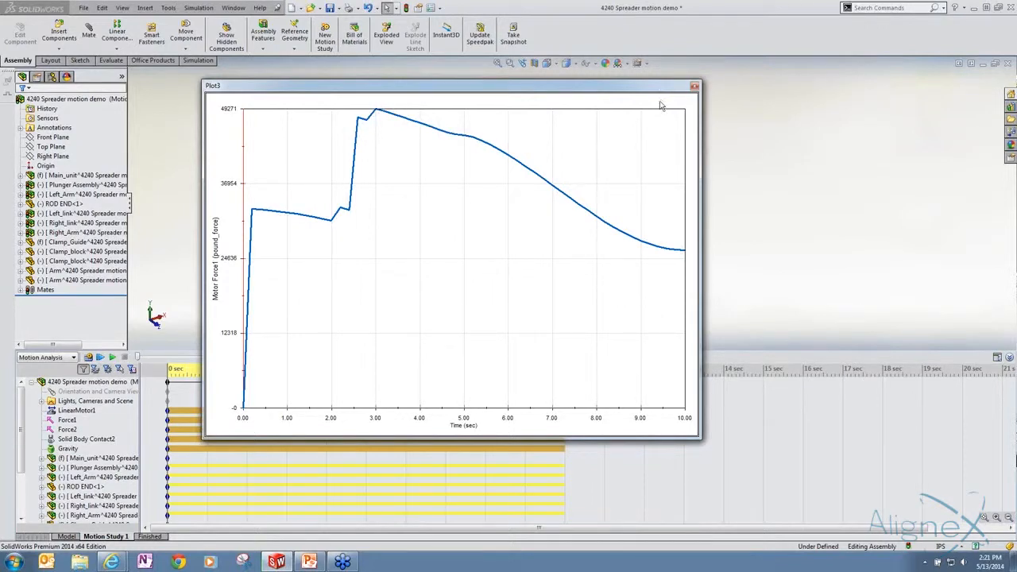
pyautogui.click(695, 87)
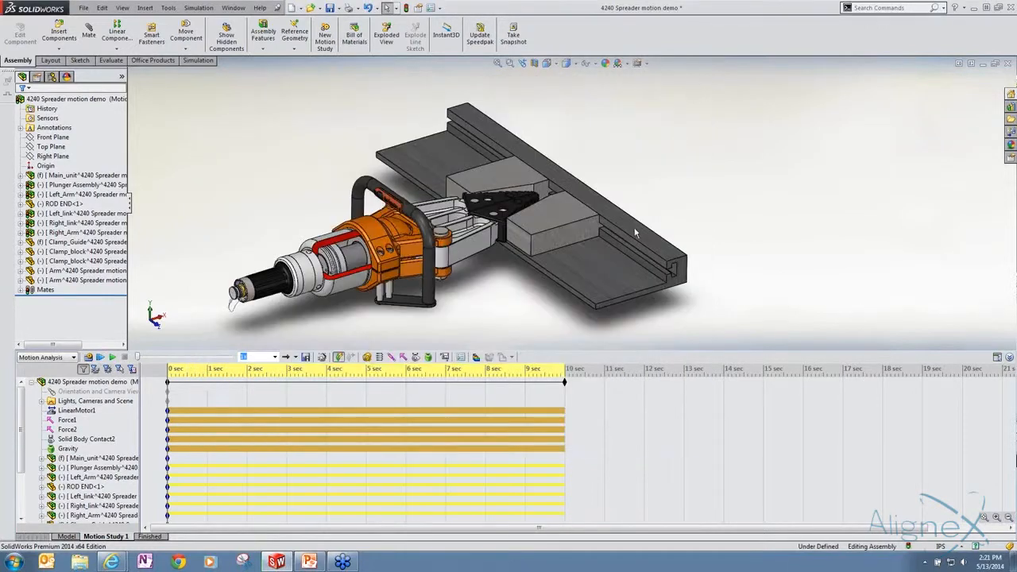
# - Start a new results plot with category Forces, sub-category Contact Force and the Magnitude component
pyautogui.click(445, 357)
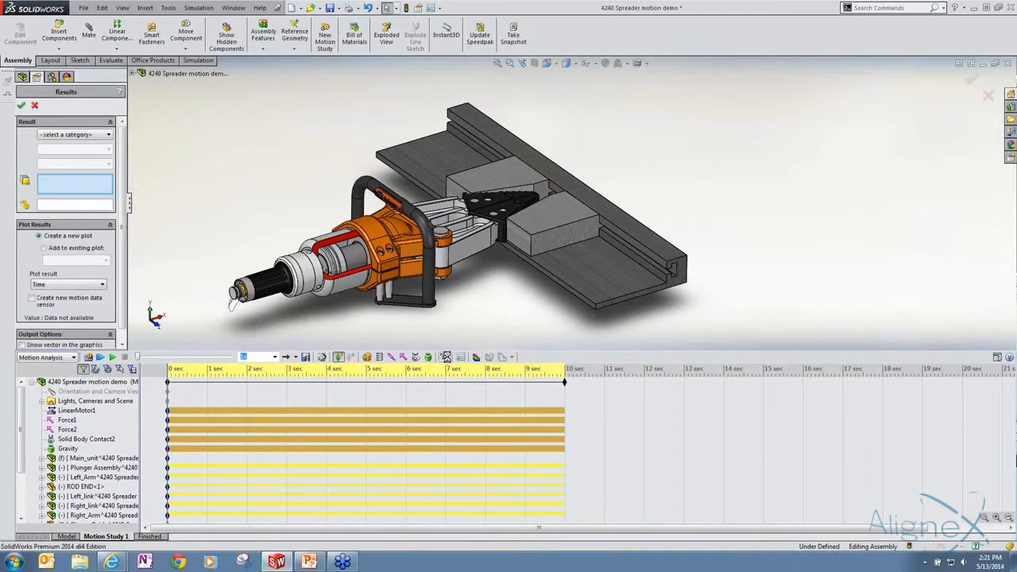
pyautogui.click(107, 134)
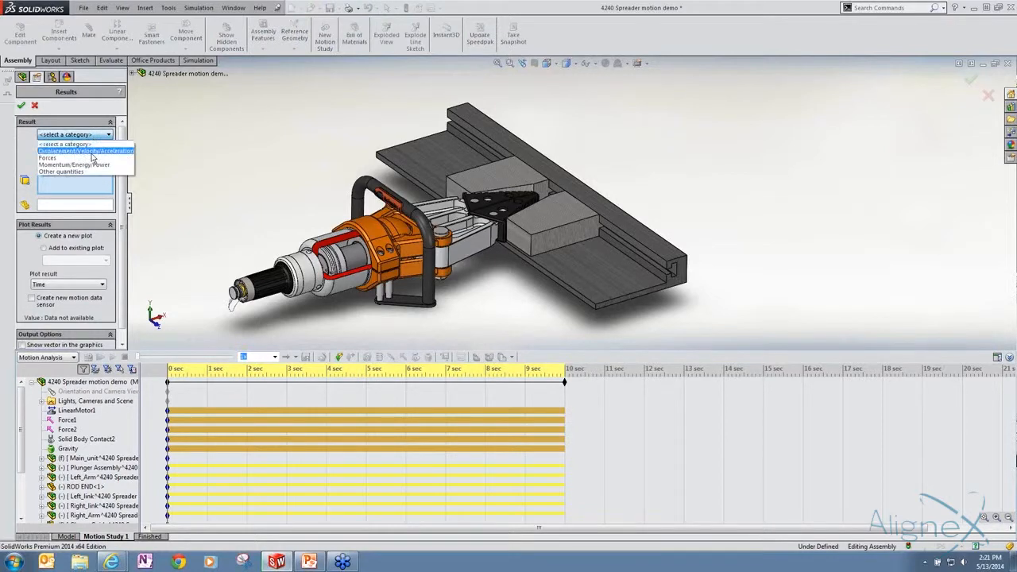
pyautogui.click(91, 160)
pyautogui.click(91, 152)
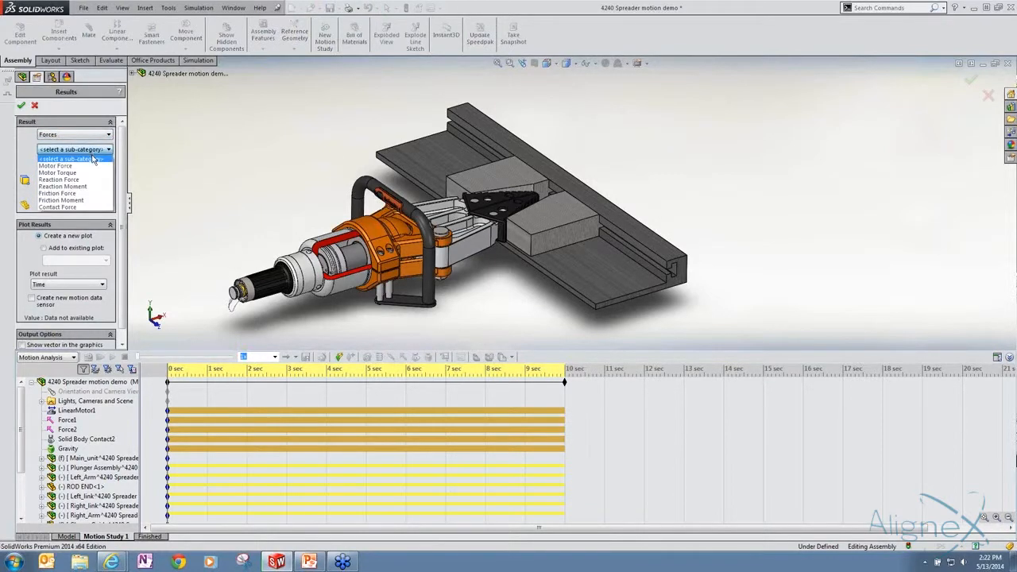
pyautogui.click(78, 207)
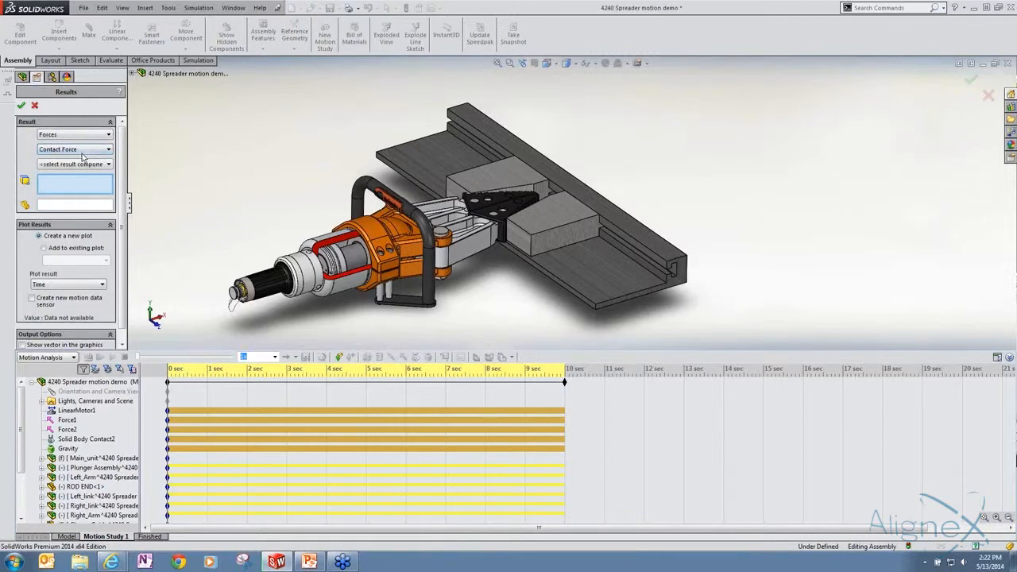
pyautogui.click(81, 164)
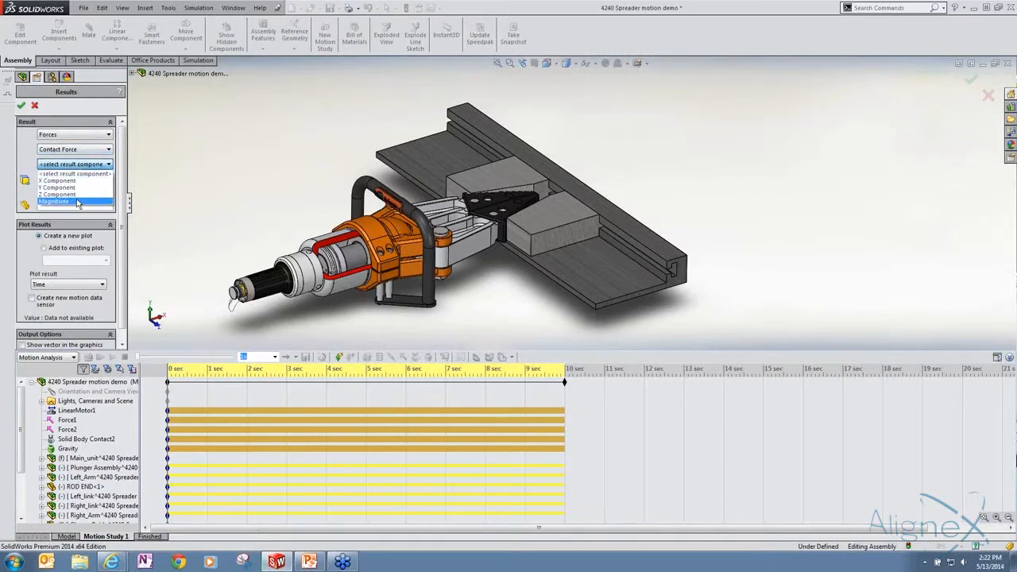
pyautogui.click(77, 202)
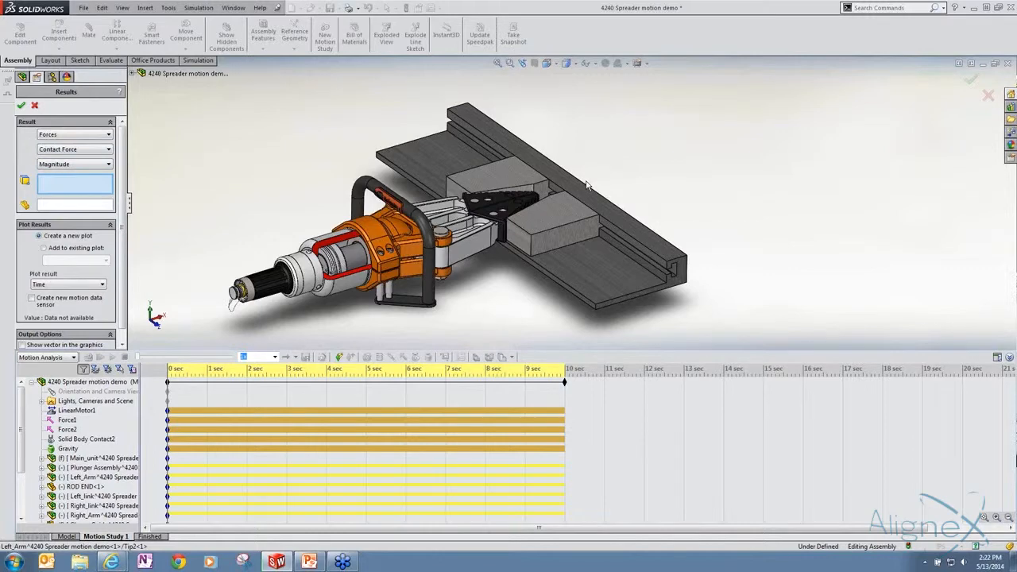
# - Select the left arm's tip face and the touching clamp block face for the contact force result and create the plot
pyautogui.scroll(-5, 505, 205)
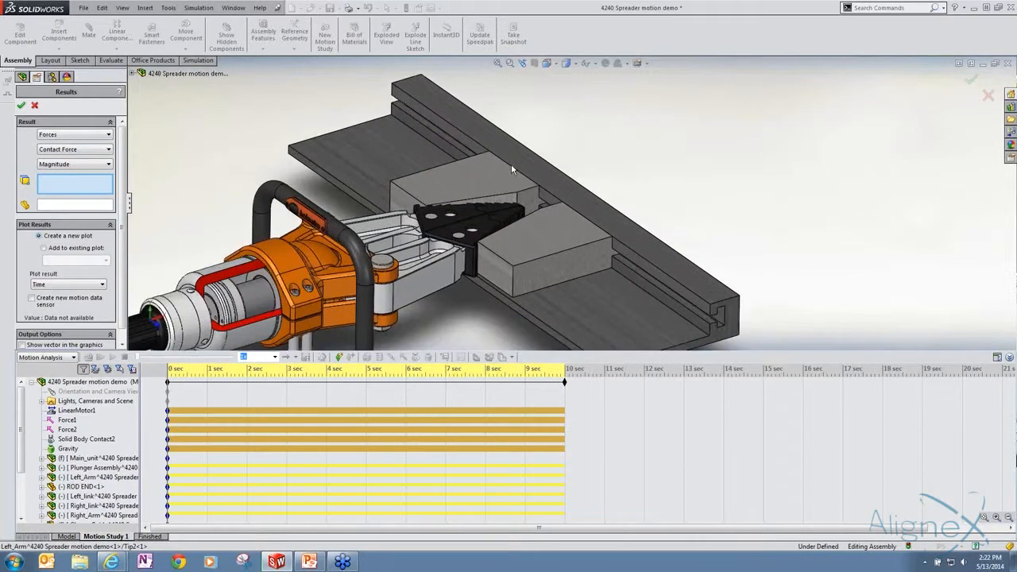
pyautogui.moveTo(503, 209); pyautogui.dragTo(541, 222, button='middle')
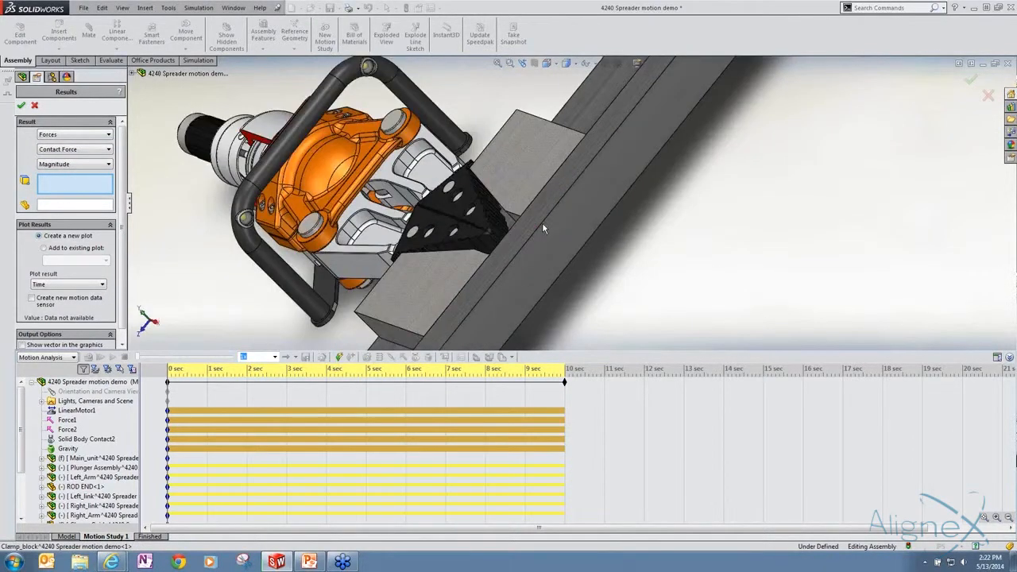
pyautogui.scroll(-5, 541, 222)
pyautogui.scroll(-4, 469, 270)
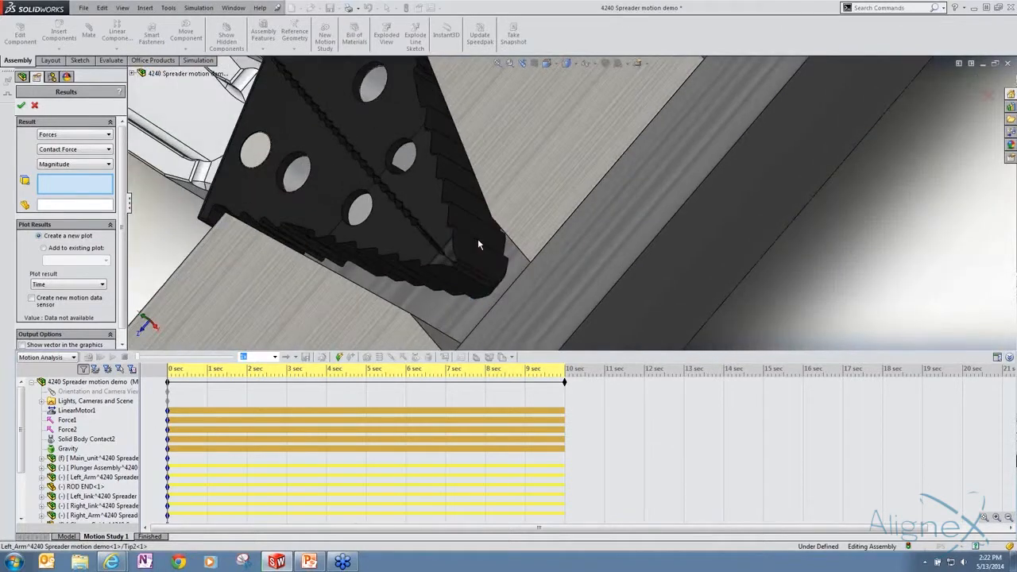
pyautogui.click(477, 242)
pyautogui.scroll(-1, 478, 249)
pyautogui.moveTo(479, 249); pyautogui.dragTo(476, 187, button='middle')
pyautogui.click(417, 195)
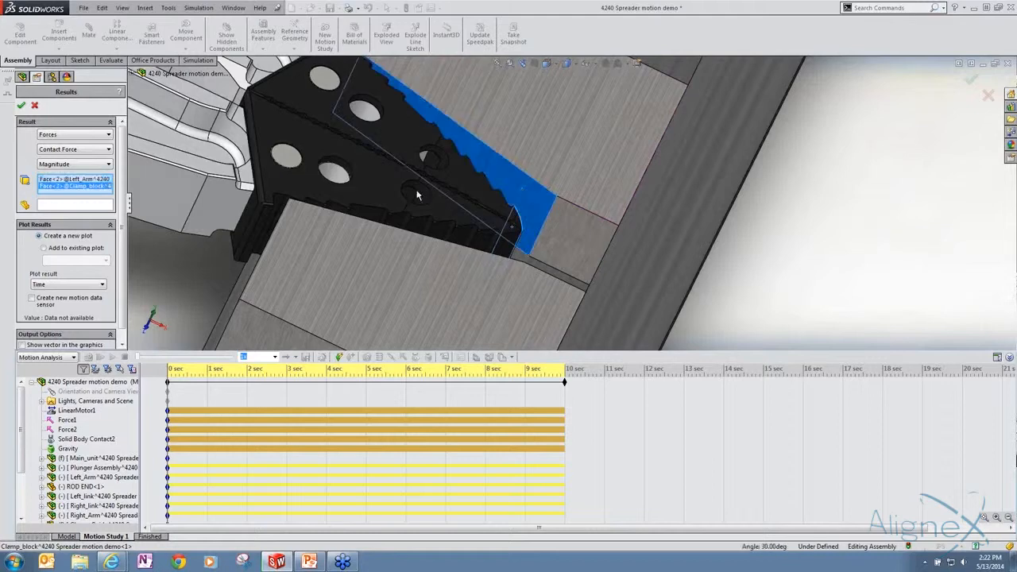
pyautogui.press('f')
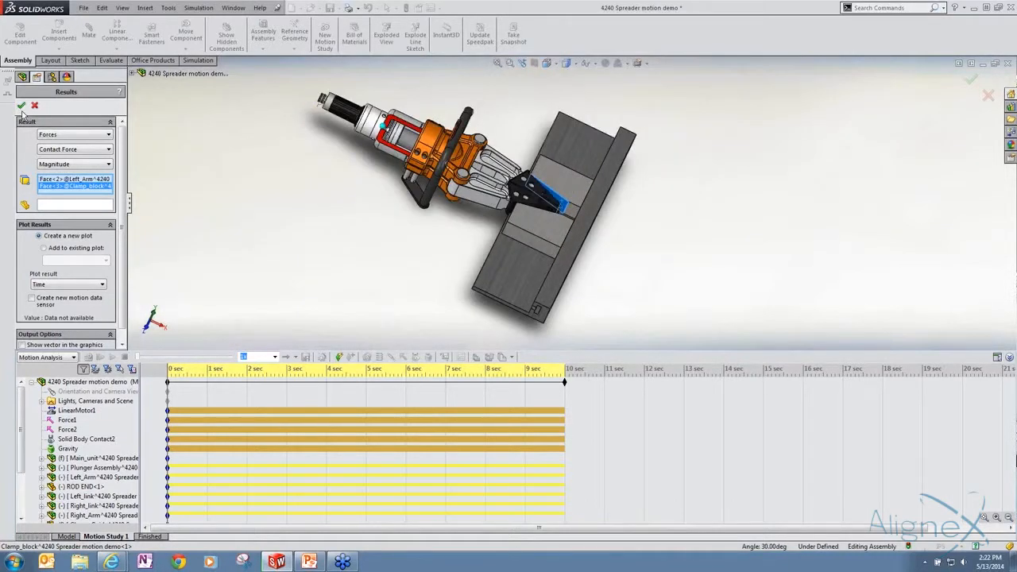
pyautogui.click(22, 106)
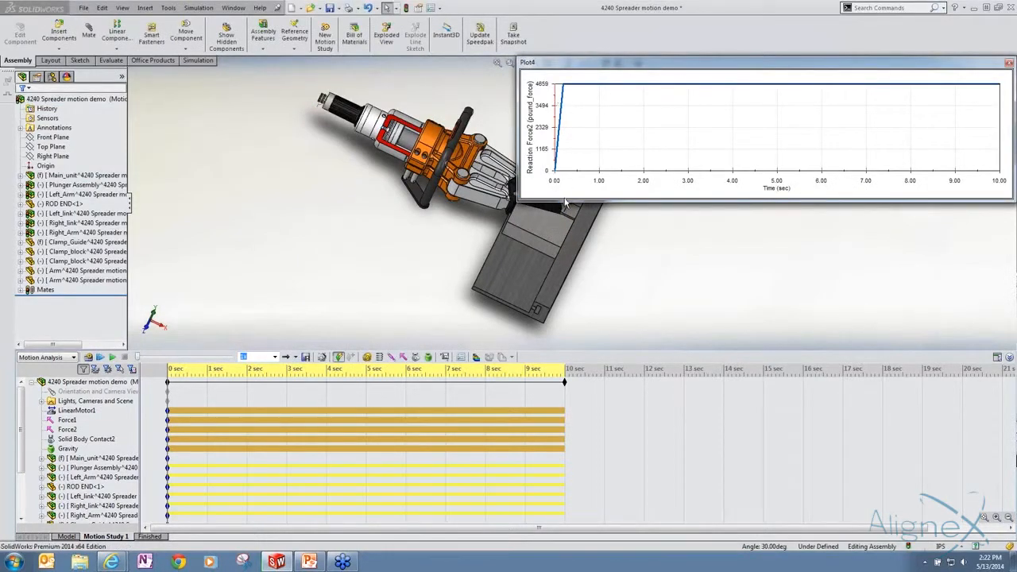
# - Enlarge the contact force plot to examine the force over time, and close it
pyautogui.moveTo(565, 199); pyautogui.dragTo(565, 326)
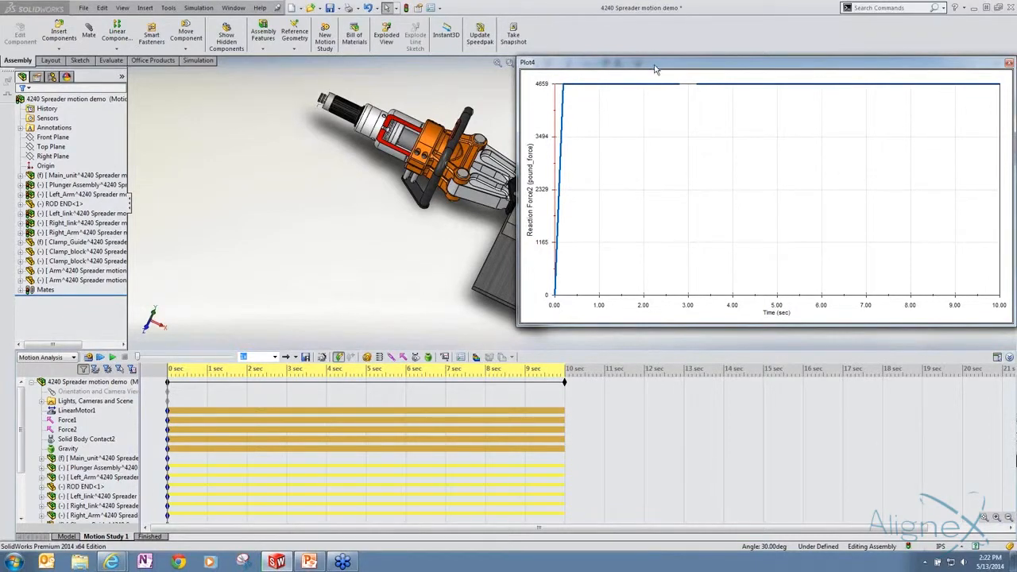
pyautogui.moveTo(654, 71); pyautogui.dragTo(521, 89)
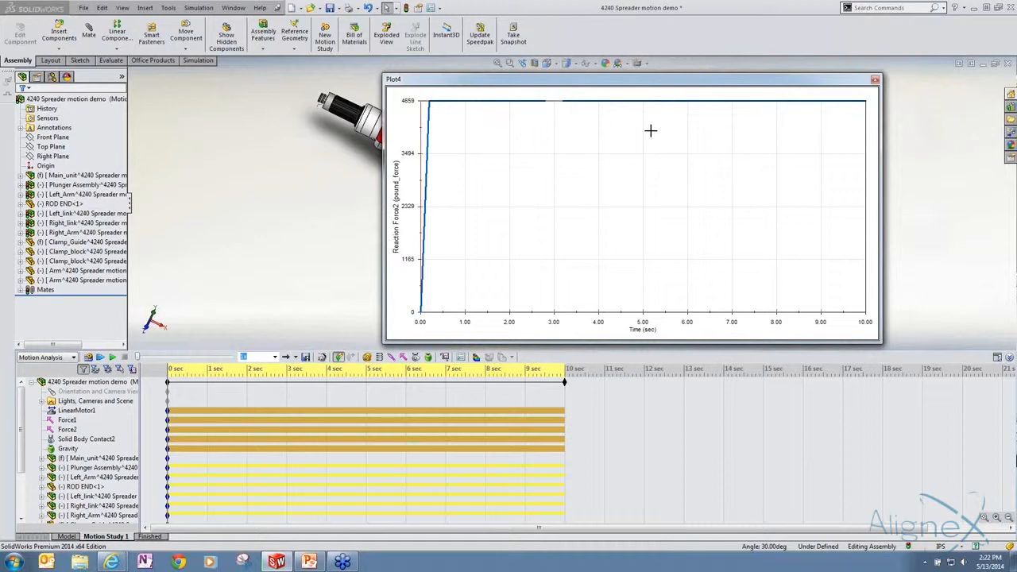
pyautogui.click(876, 81)
# - Move the timeline to 3 seconds and start a simulation setup for the far-side Arm part with 3 sec added as time step
pyautogui.moveTo(716, 213); pyautogui.dragTo(699, 175, button='middle')
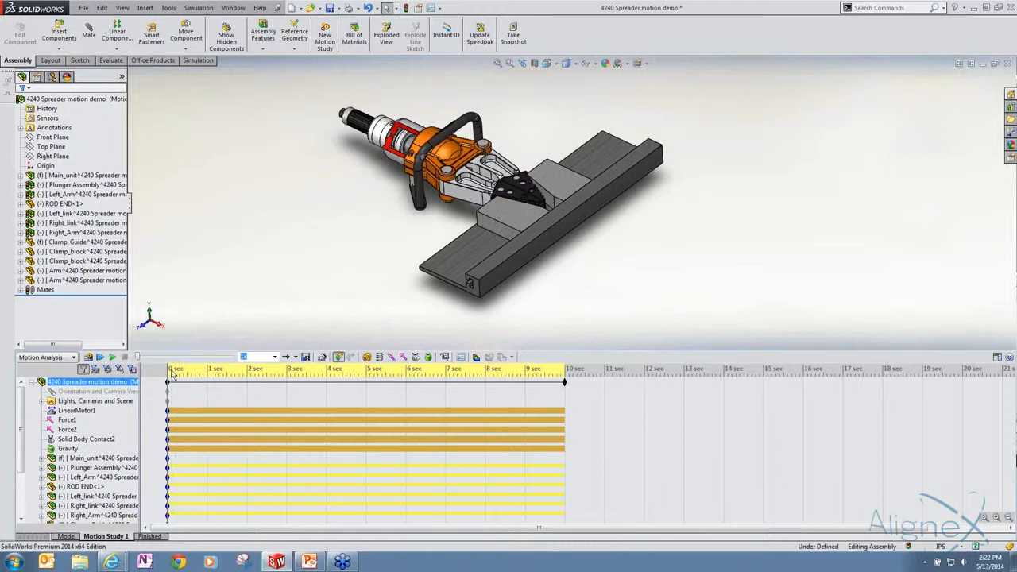
pyautogui.moveTo(169, 370); pyautogui.dragTo(287, 389)
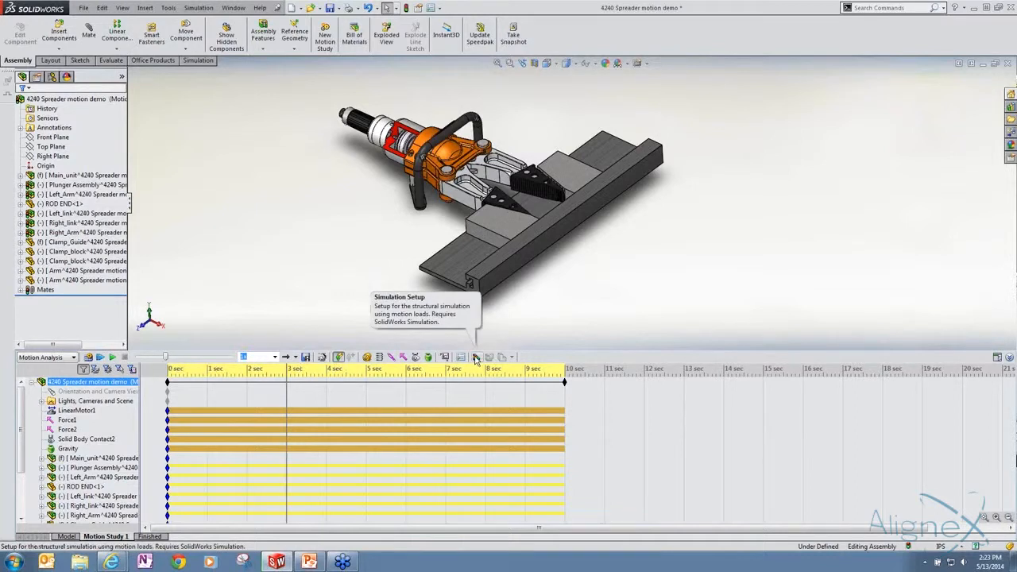
pyautogui.click(476, 359)
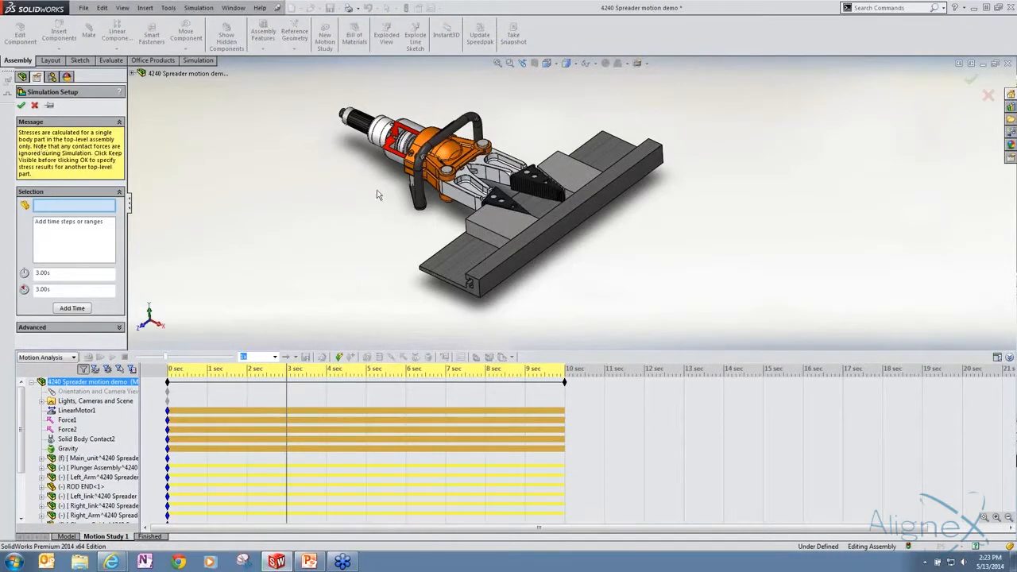
pyautogui.click(496, 173)
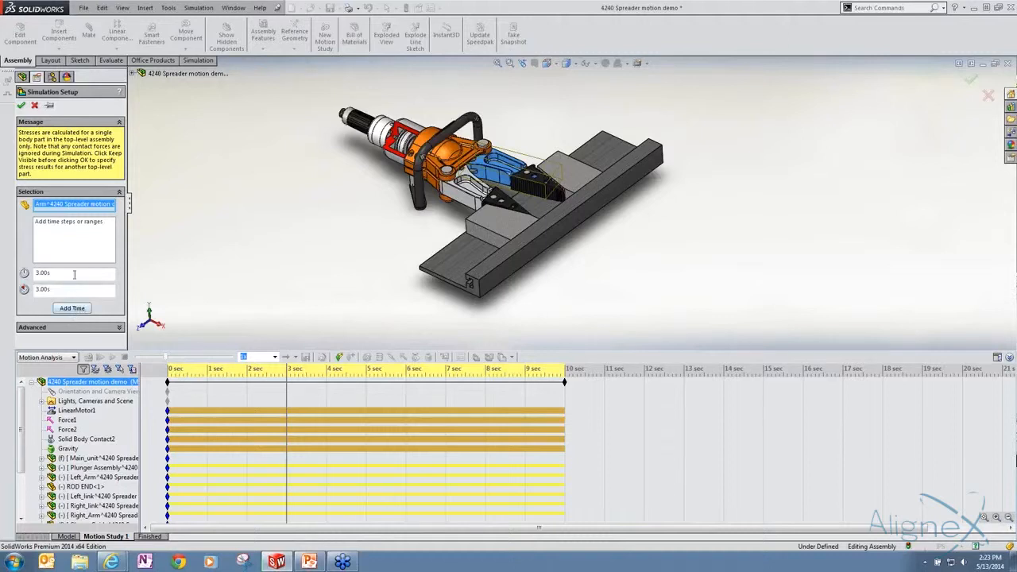
pyautogui.click(72, 308)
# - Coarsen the mesh density of the simulation setup and run the stress simulation without recalculating the motion study
pyautogui.click(89, 327)
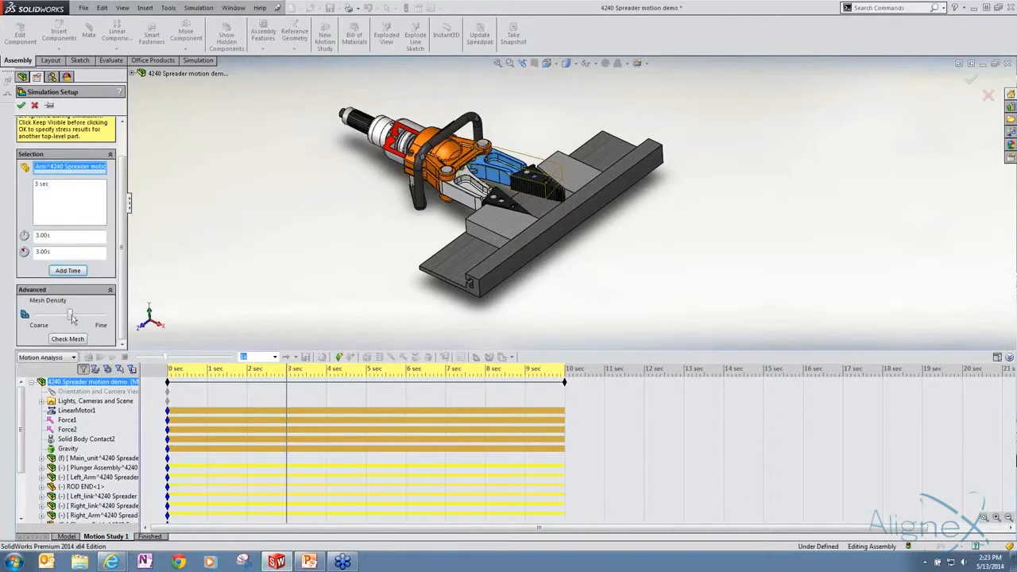
pyautogui.moveTo(55, 314); pyautogui.dragTo(34, 315)
pyautogui.click(21, 107)
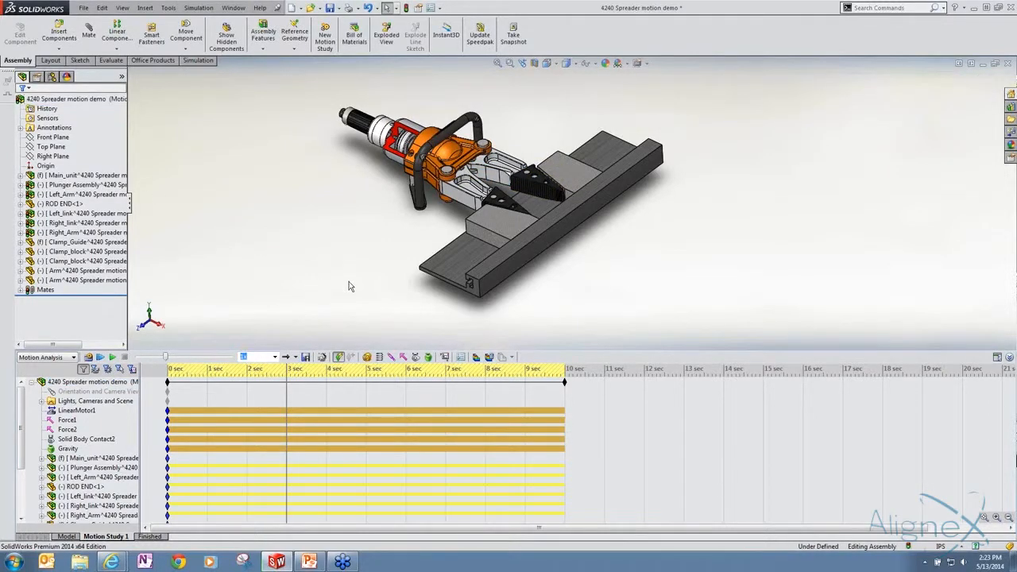
pyautogui.click(489, 360)
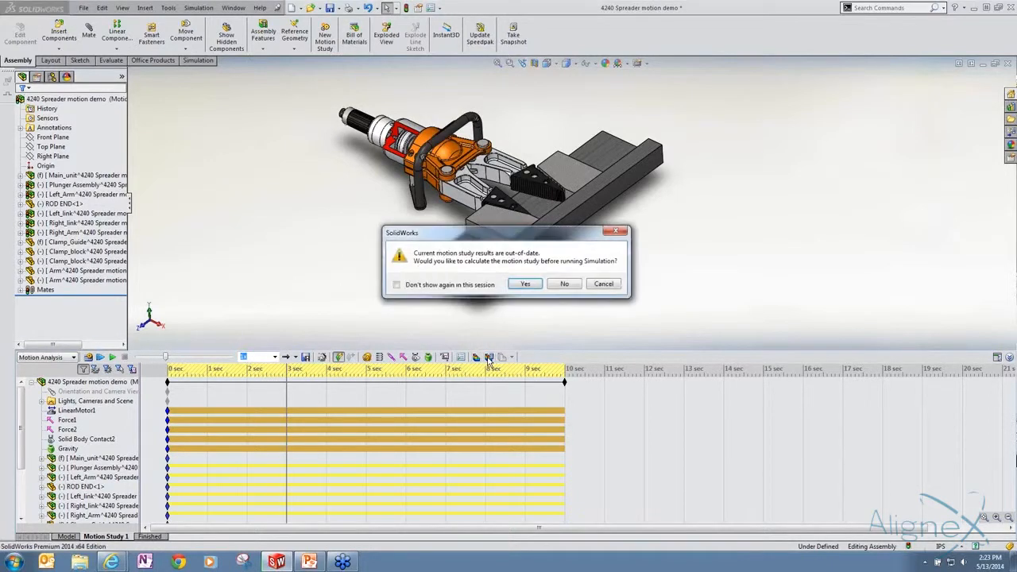
pyautogui.click(565, 284)
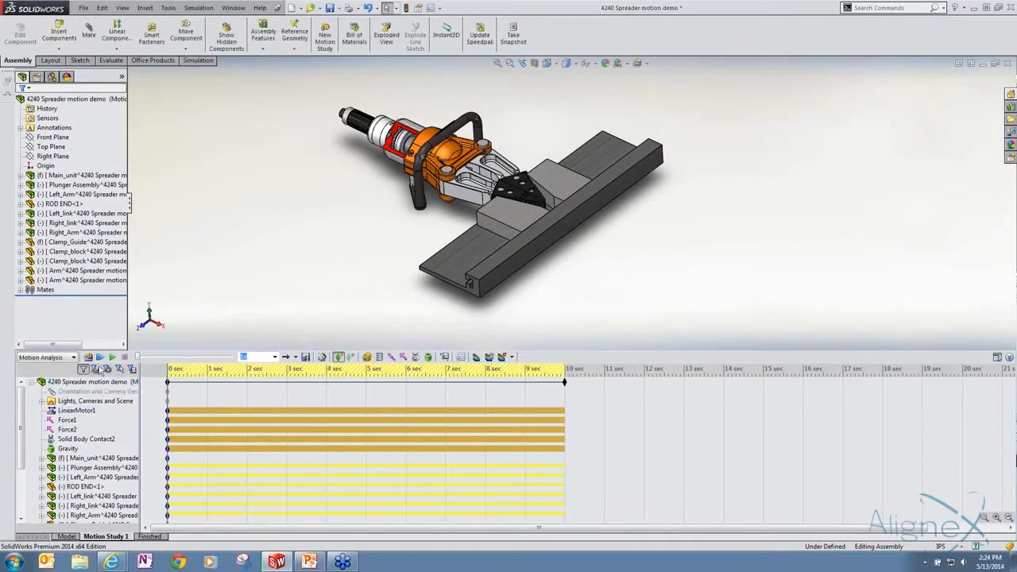
# - Filter the motion study tree to animated items and select the simulation setup of the arm
pyautogui.click(132, 369)
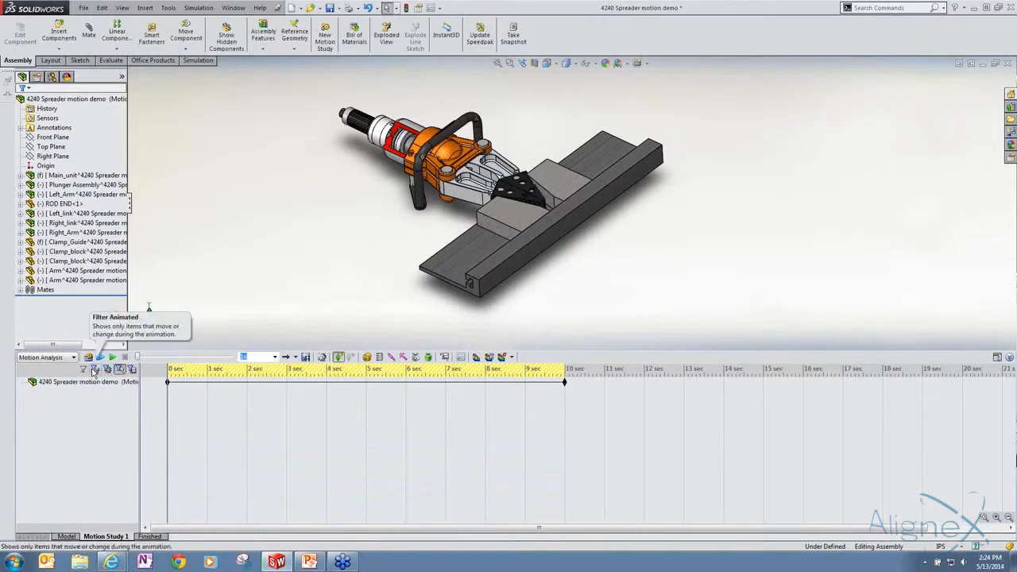
pyautogui.click(95, 370)
pyautogui.scroll(-1, 36, 476)
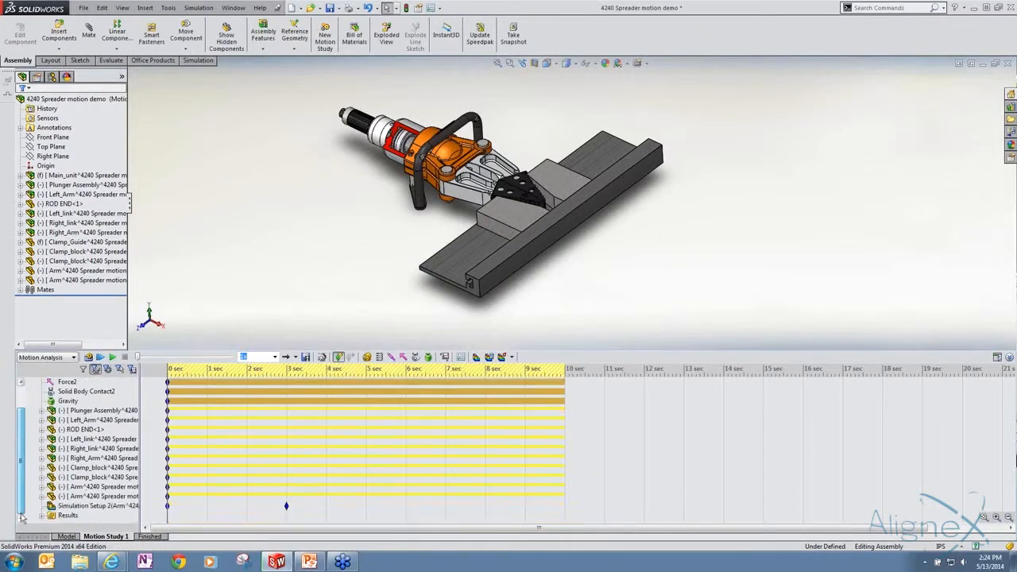
pyautogui.click(69, 506)
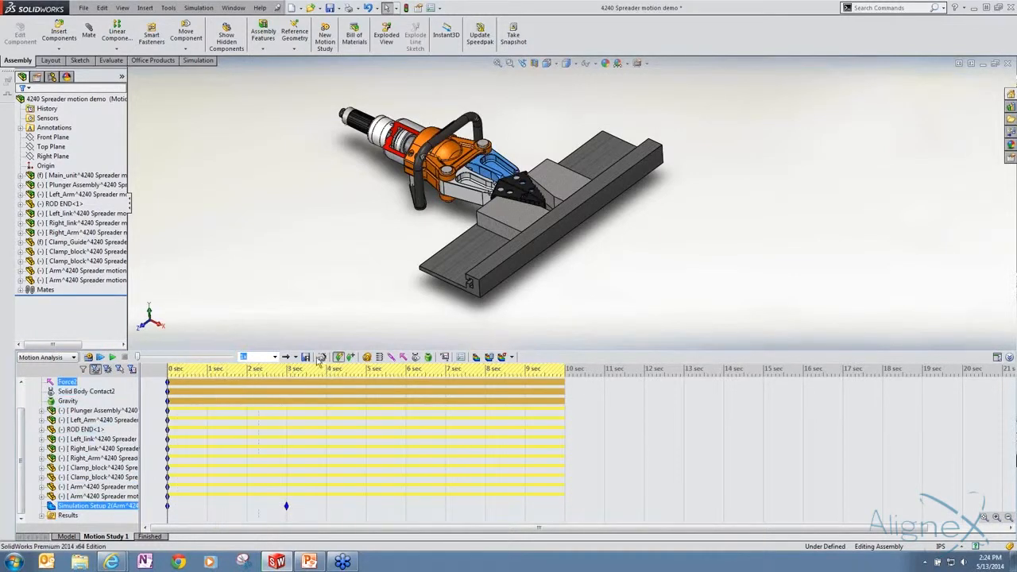
# - Scrub the motion timeline to 3 seconds, back to about 2.5 seconds, and to 3 seconds again to view the arm's stress plot
pyautogui.moveTo(168, 373); pyautogui.dragTo(287, 388)
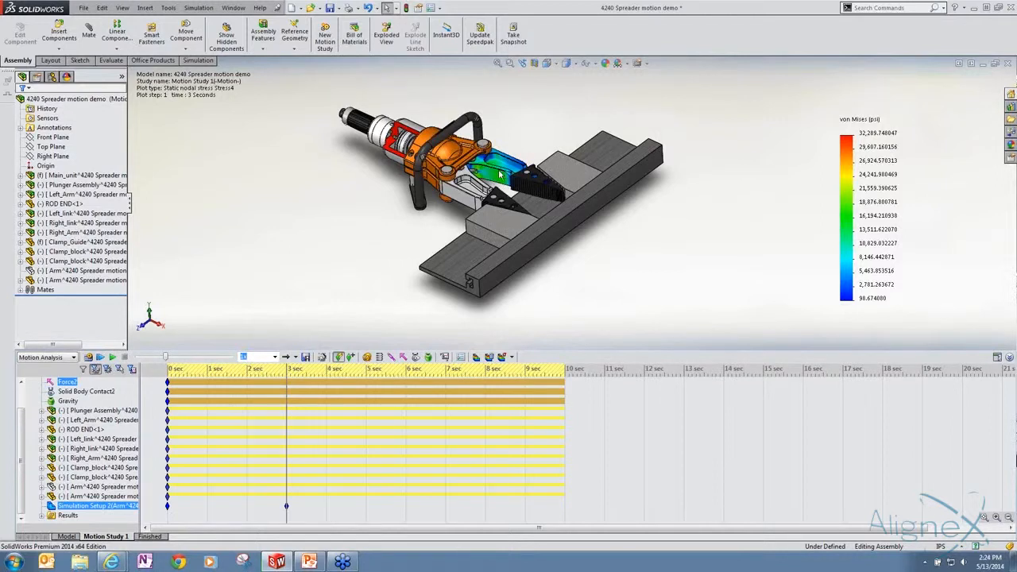
pyautogui.moveTo(286, 370); pyautogui.dragTo(268, 372)
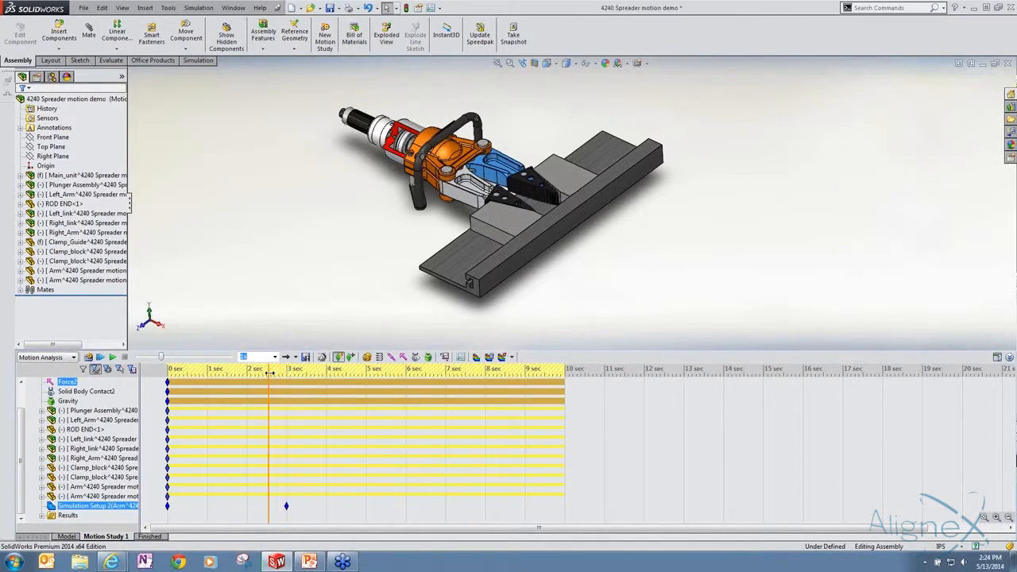
pyautogui.click(280, 293)
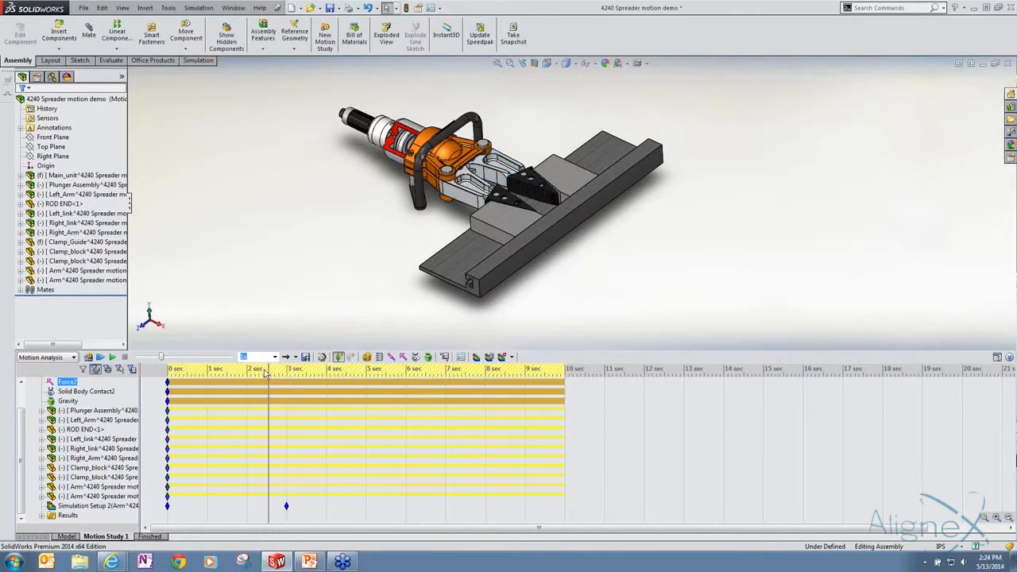
pyautogui.moveTo(270, 373); pyautogui.dragTo(288, 373)
pyautogui.click(299, 262)
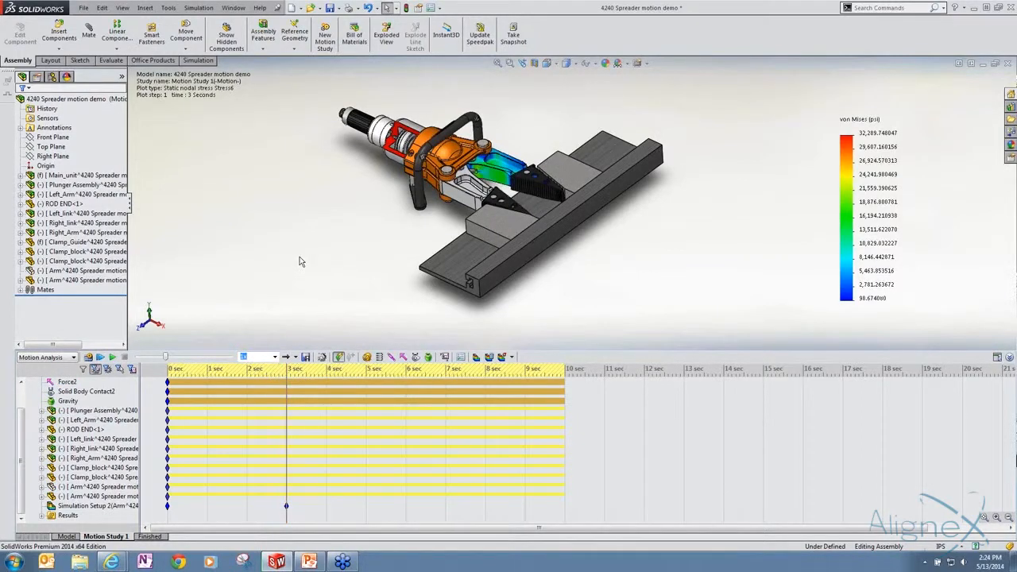
pyautogui.click(176, 505)
pyautogui.click(205, 514)
pyautogui.click(284, 504)
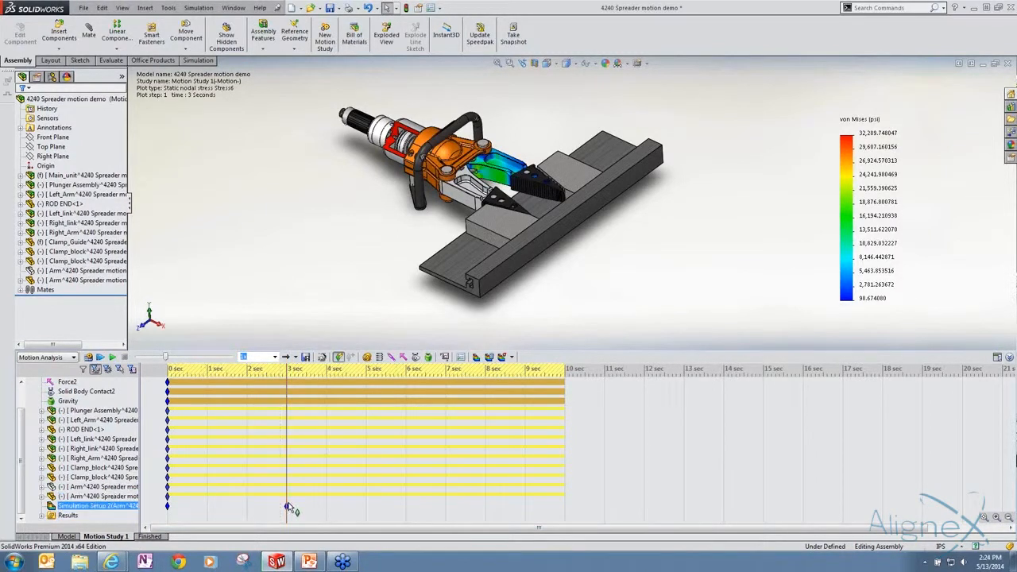
pyautogui.click(376, 448)
pyautogui.click(280, 477)
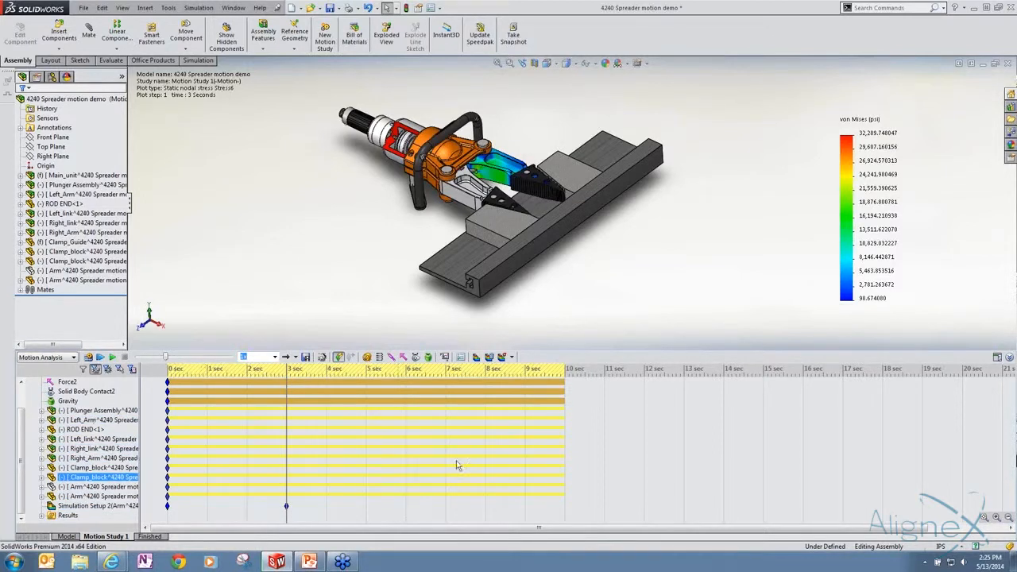
# - Expand the motion study results and display the arm's Deformation plot
pyautogui.scroll(-3, 571, 171)
pyautogui.moveTo(486, 148); pyautogui.dragTo(469, 196, button='middle')
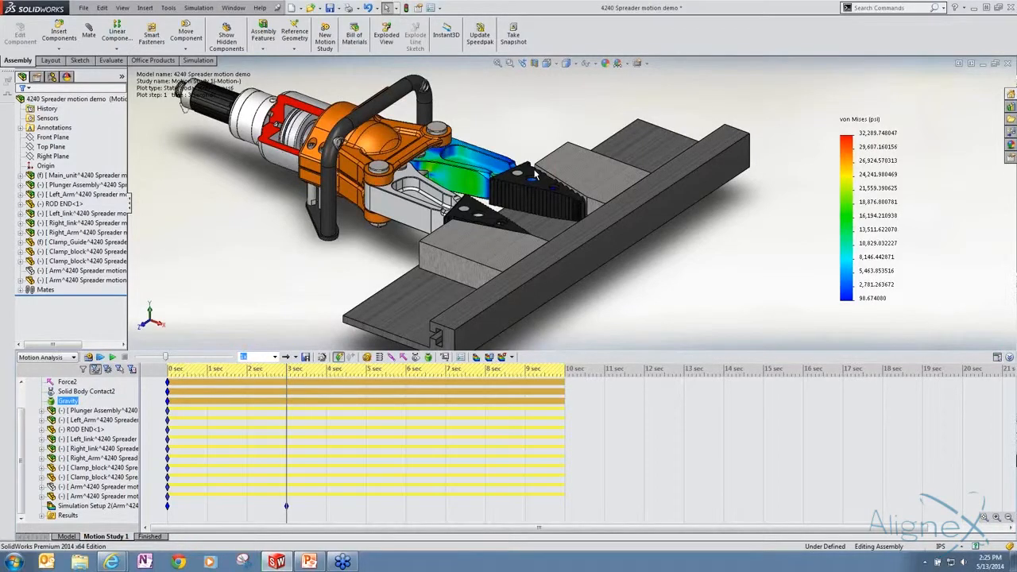
pyautogui.click(290, 328)
pyautogui.click(41, 516)
pyautogui.doubleClick(95, 506)
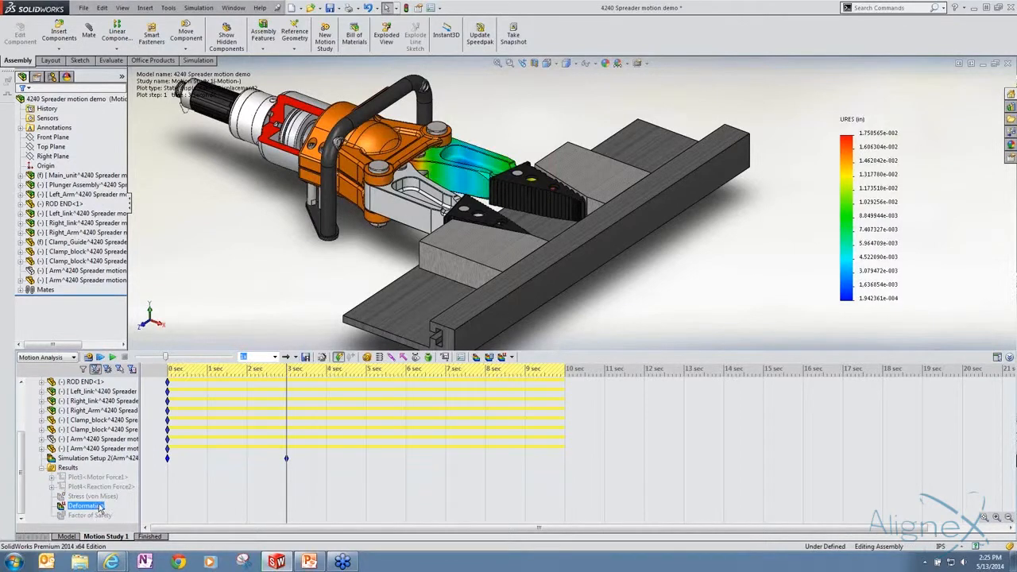
# - Display the arm's Factor of Safety plot from the motion study results
pyautogui.click(108, 516)
pyautogui.doubleClick(108, 516)
pyautogui.click(112, 497)
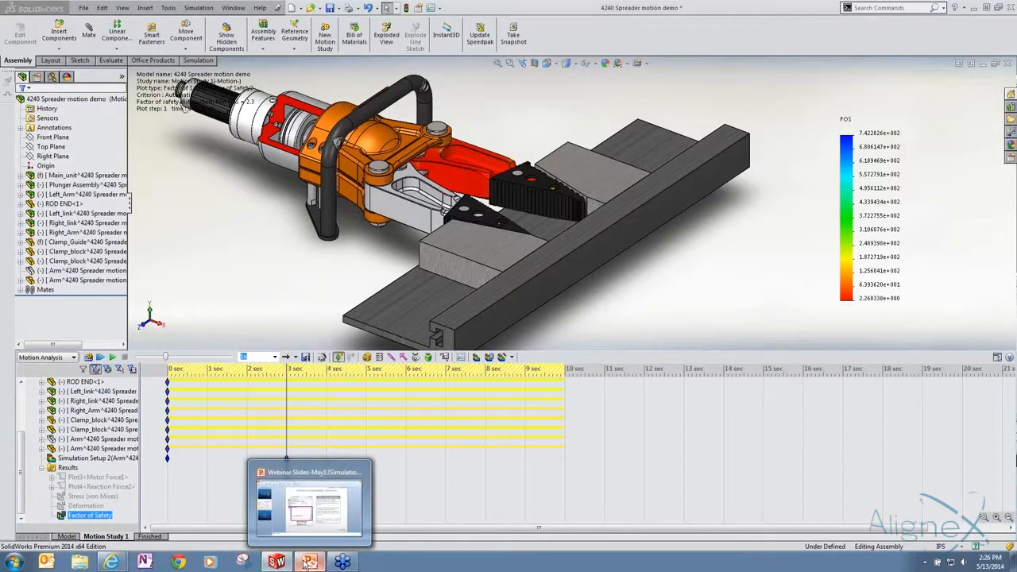
# - Switch to the Webinar Slides presentation in PowerPoint and start the slide show from the Questions? slide
pyautogui.click(307, 563)
pyautogui.click(99, 332)
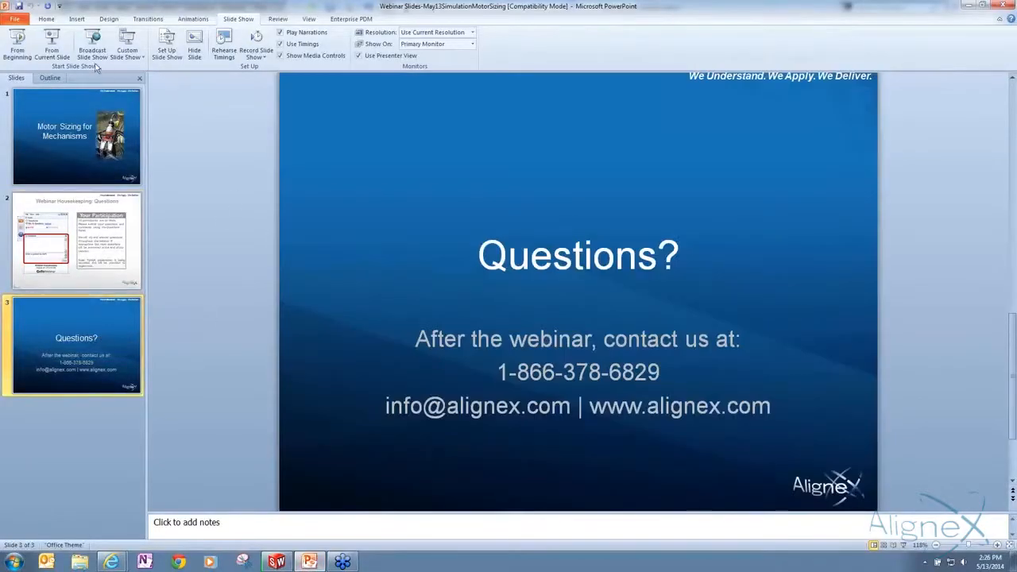
pyautogui.click(44, 40)
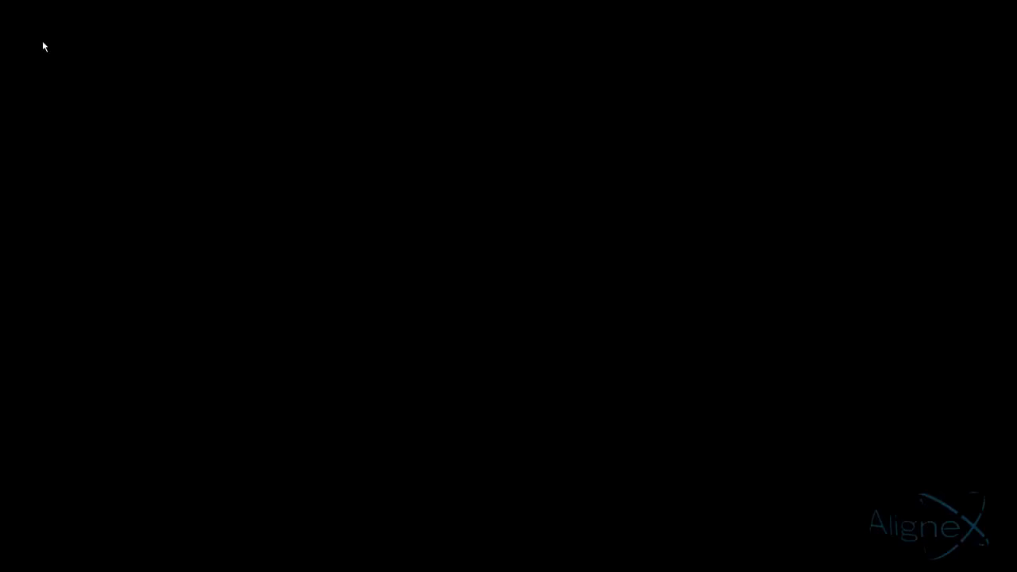